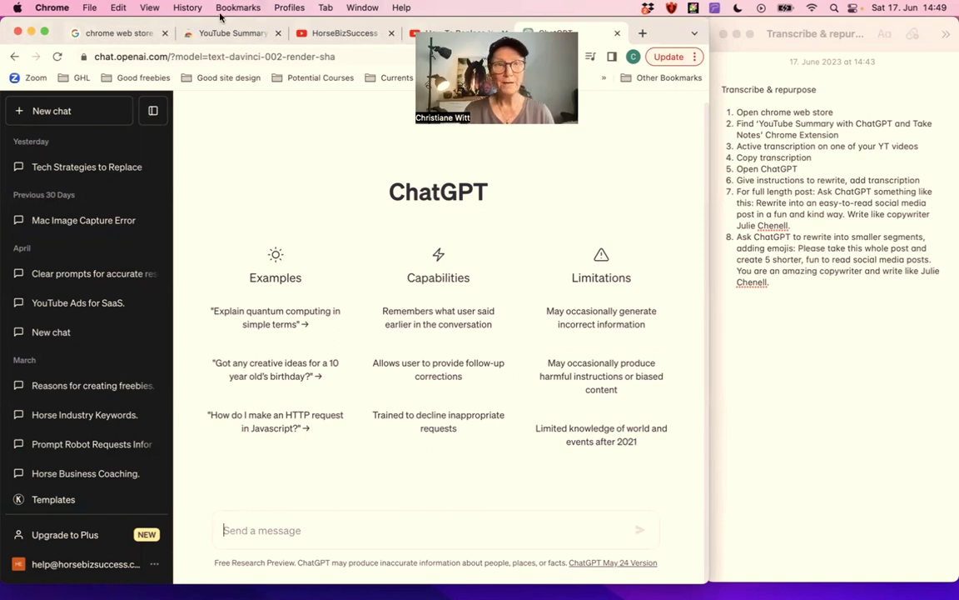
# Open the Chrome Web Store from the Google results and go to the YouTube Summary with ChatGPT extension page.
pyautogui.click(109, 33)
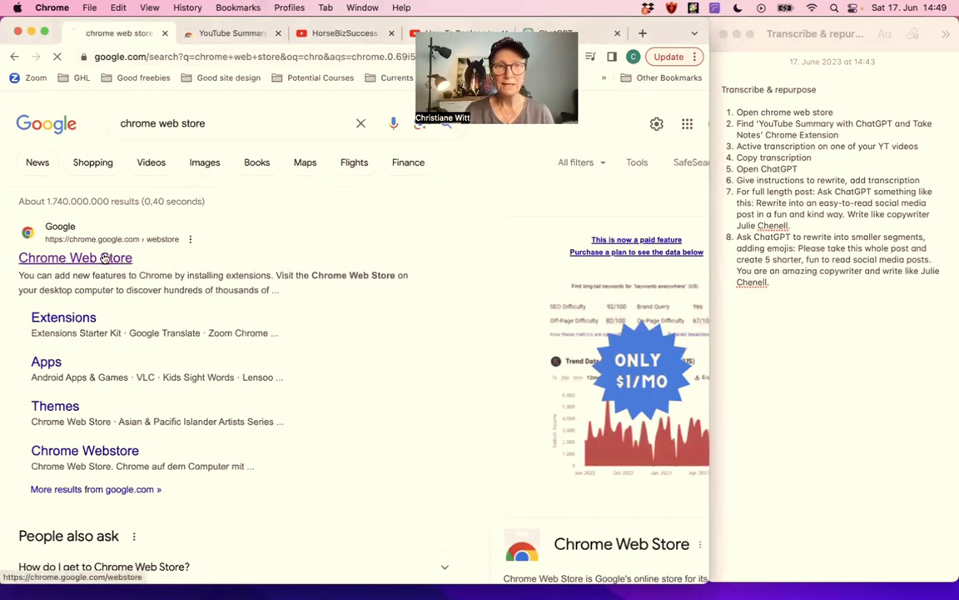
pyautogui.click(104, 258)
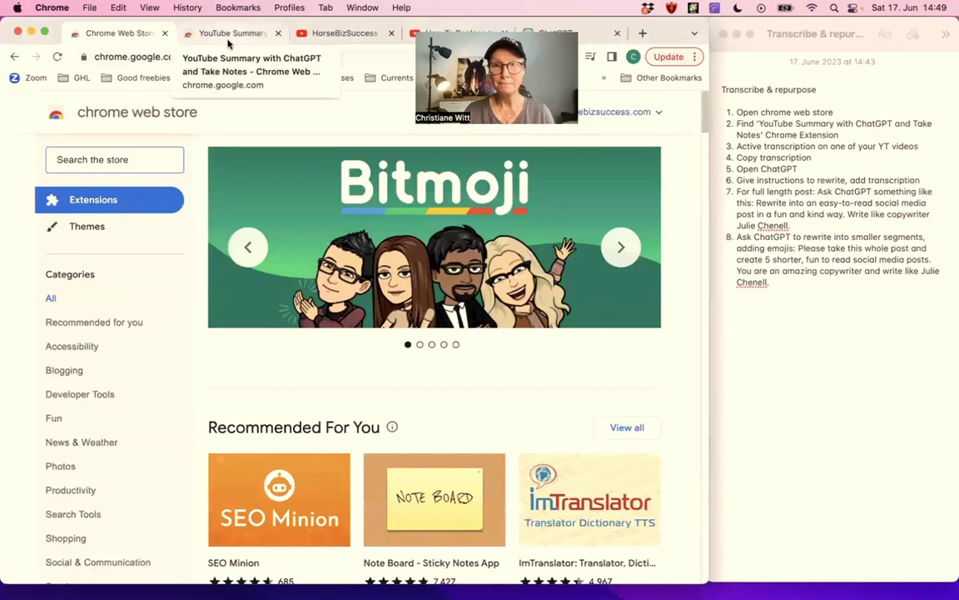
pyautogui.click(229, 38)
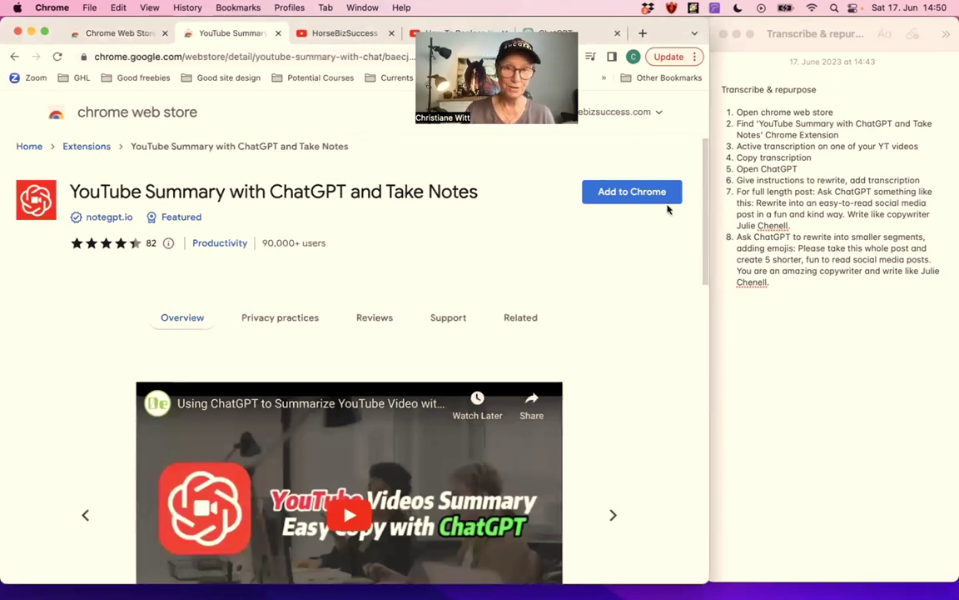
# Add YouTube Summary with ChatGPT and Take Notes to Chrome and save its default Auto language, ChatGPT webapp settings.
pyautogui.click(654, 196)
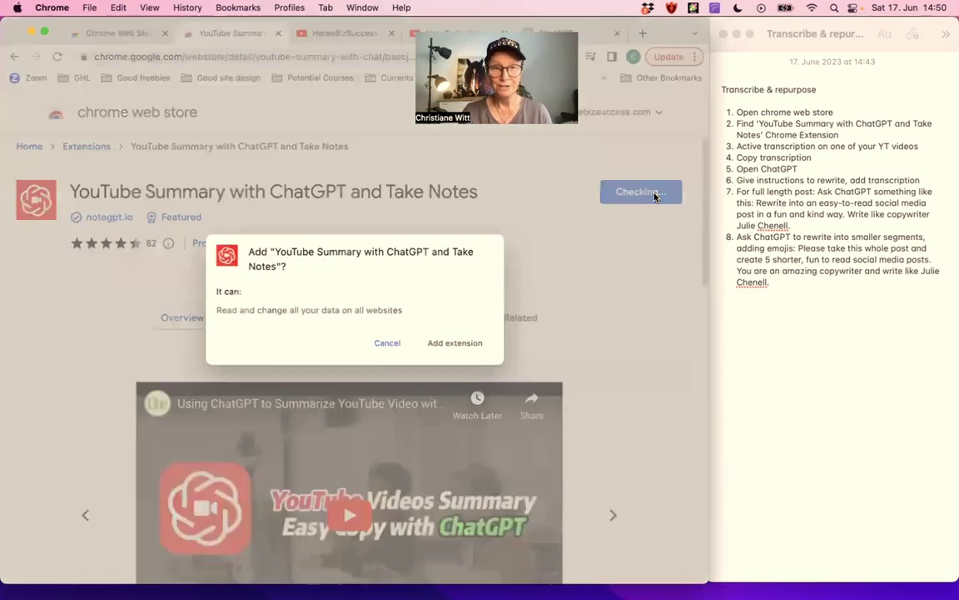
pyautogui.click(475, 343)
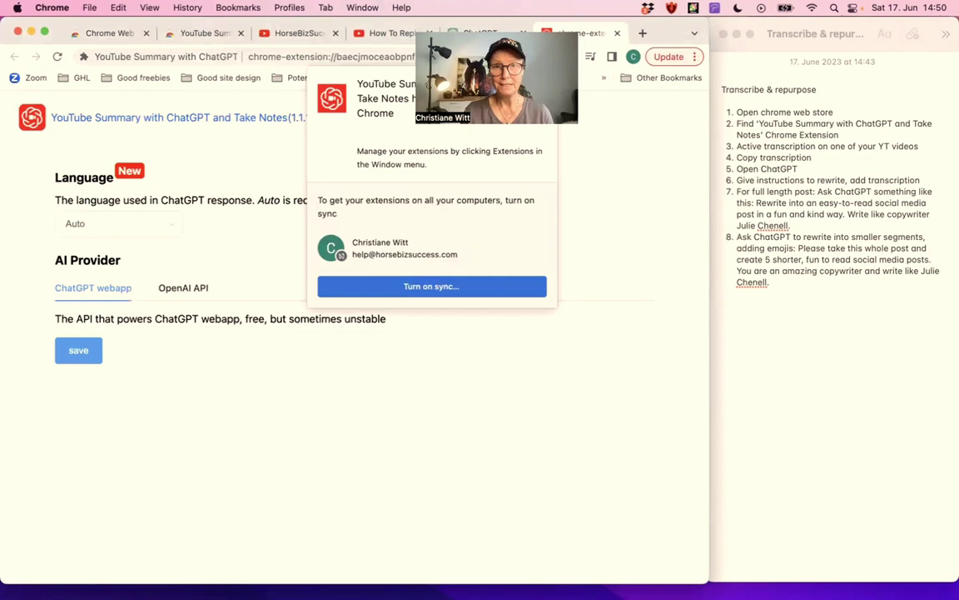
pyautogui.click(545, 78)
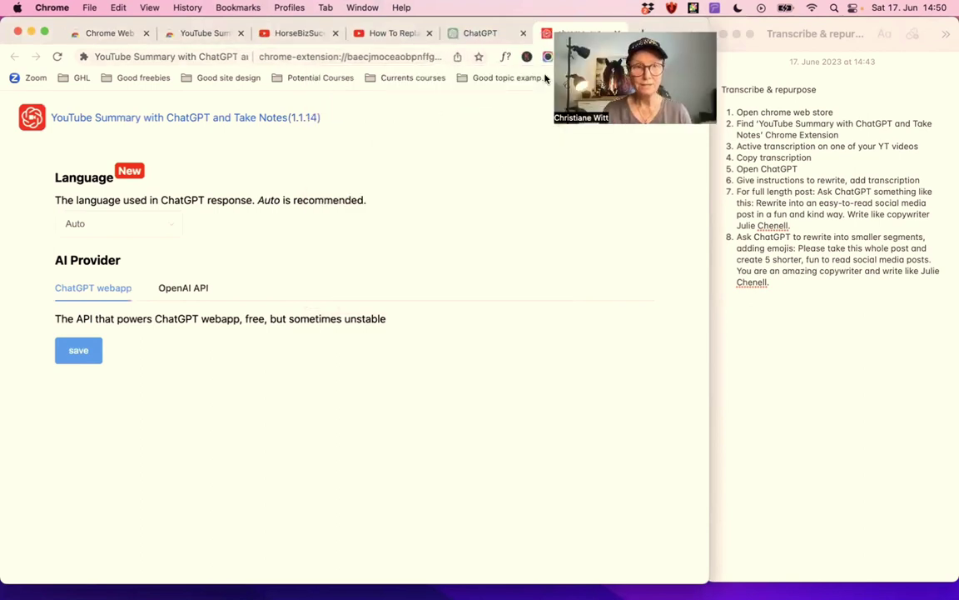
pyautogui.click(77, 354)
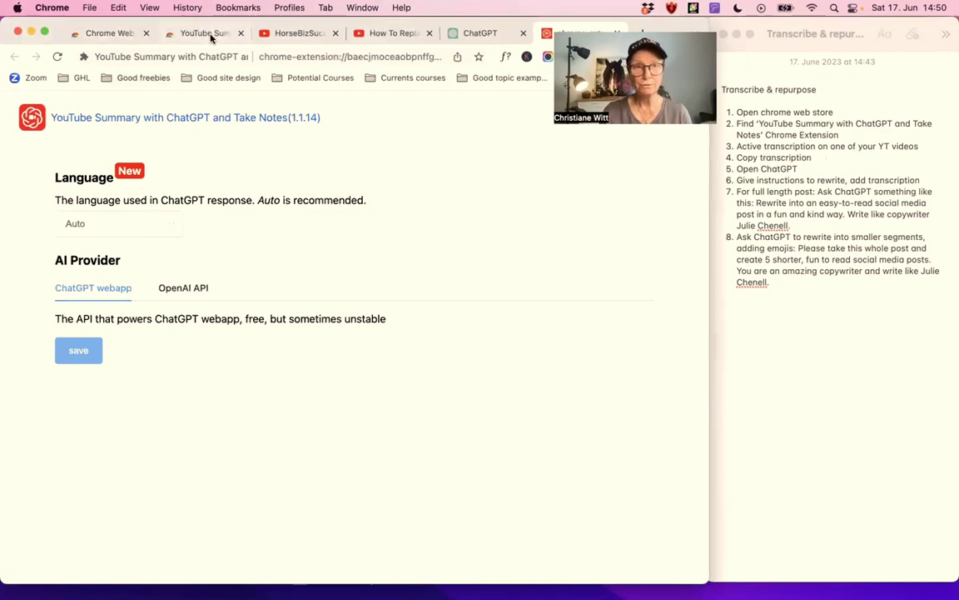
# Reload the HorseBizSuccess channel page, pause its trailer, and switch to the office-assistant video tab.
pyautogui.click(292, 34)
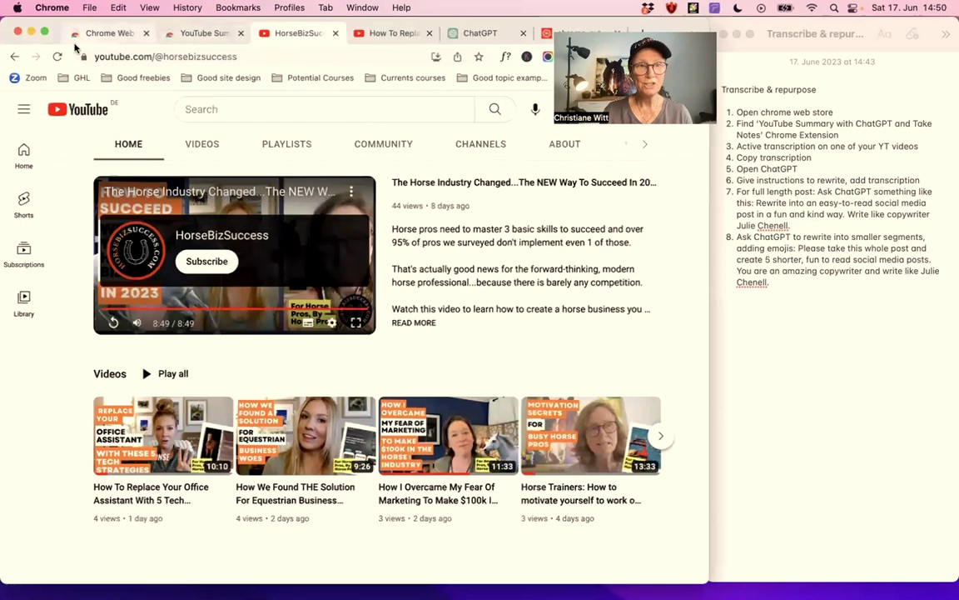
pyautogui.click(57, 56)
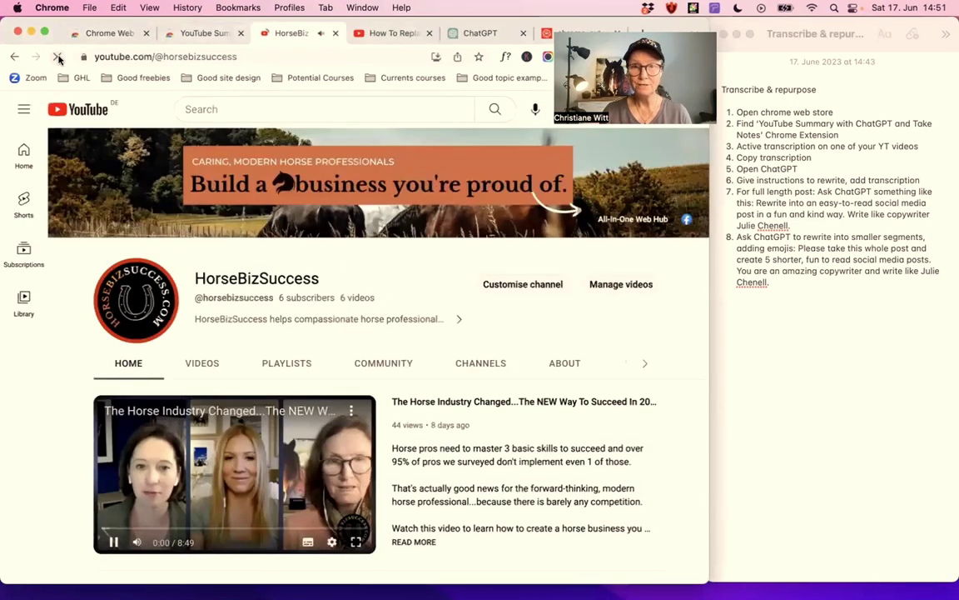
pyautogui.scroll(-3, 139, 353)
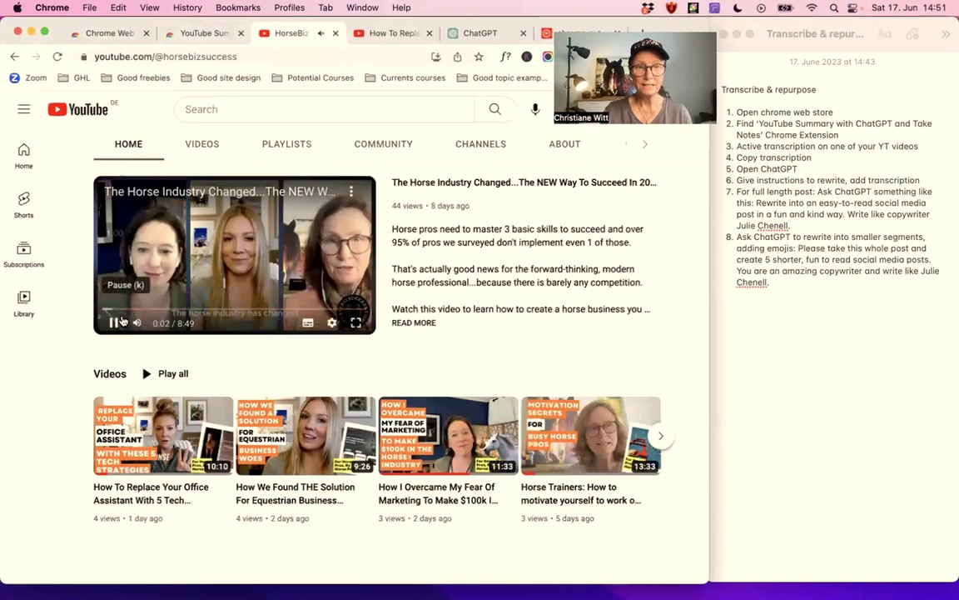
pyautogui.click(114, 324)
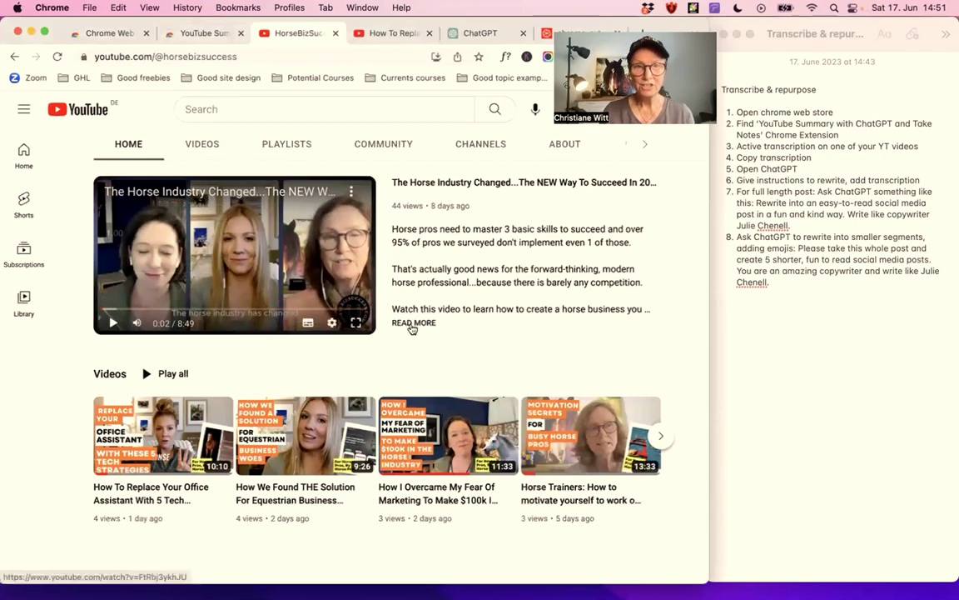
pyautogui.moveTo(175, 442)
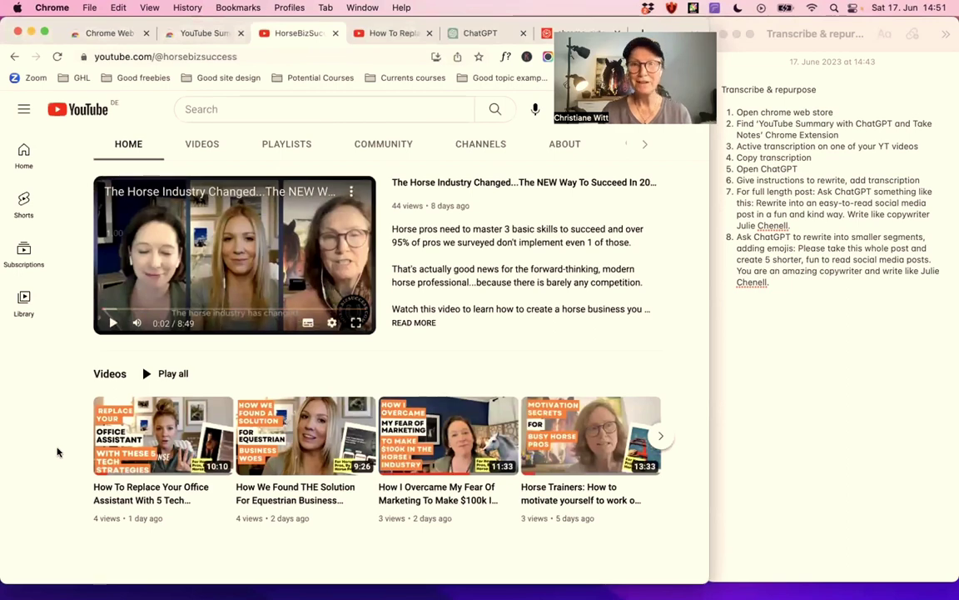
pyautogui.click(383, 33)
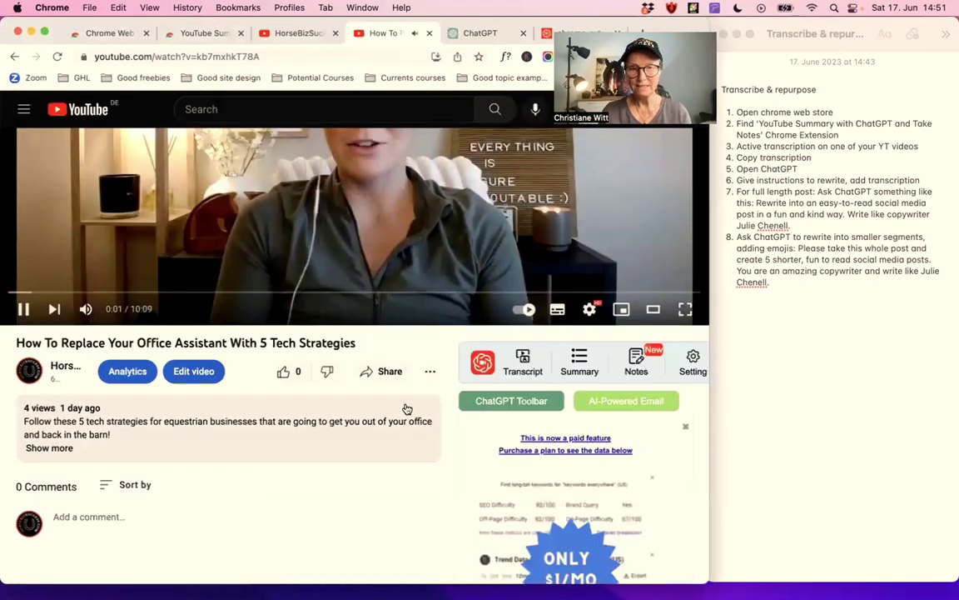
pyautogui.scroll(-2, 407, 409)
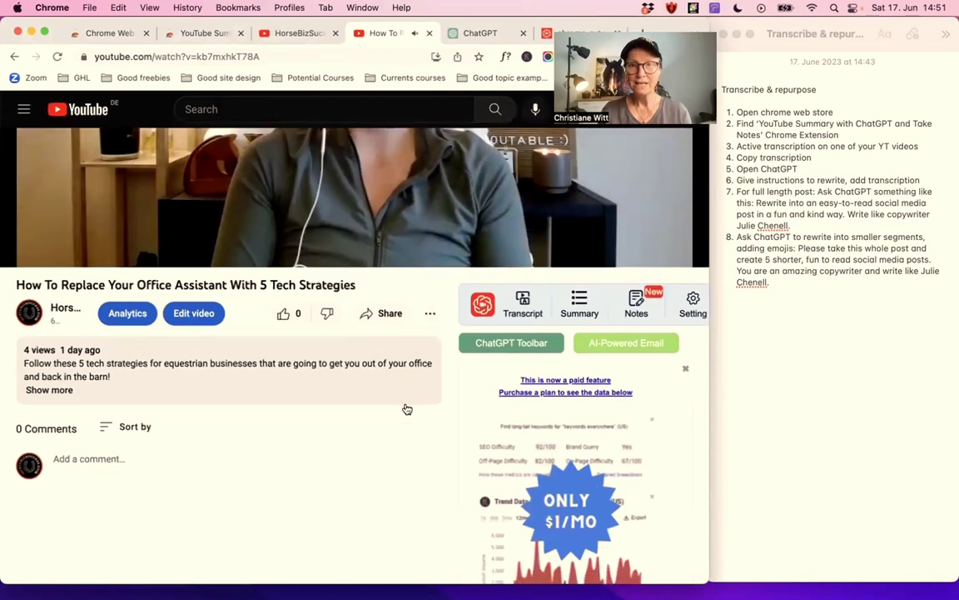
# Pause the office-assistant video at 0:06.
pyautogui.scroll(2, 325, 188)
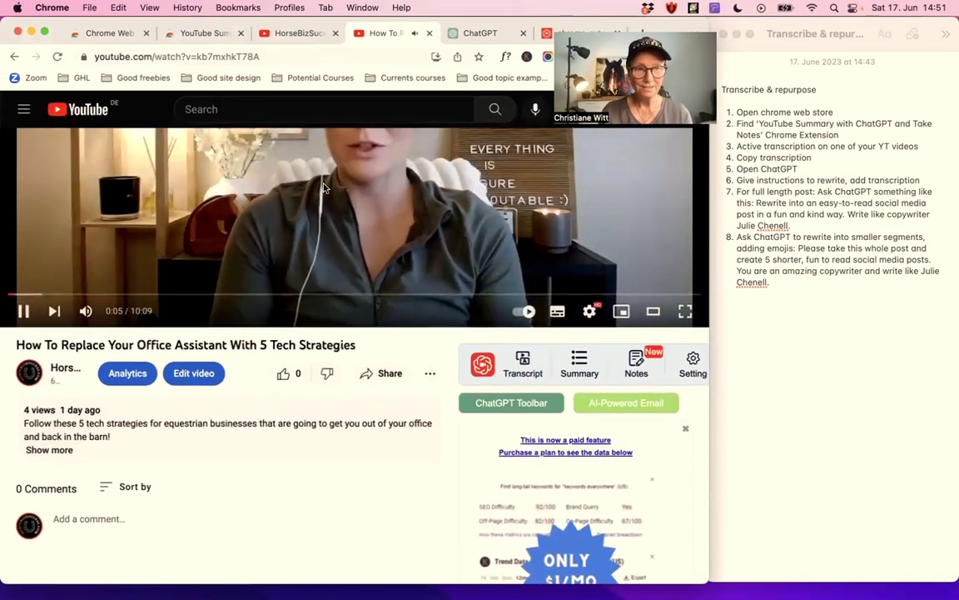
pyautogui.click(24, 310)
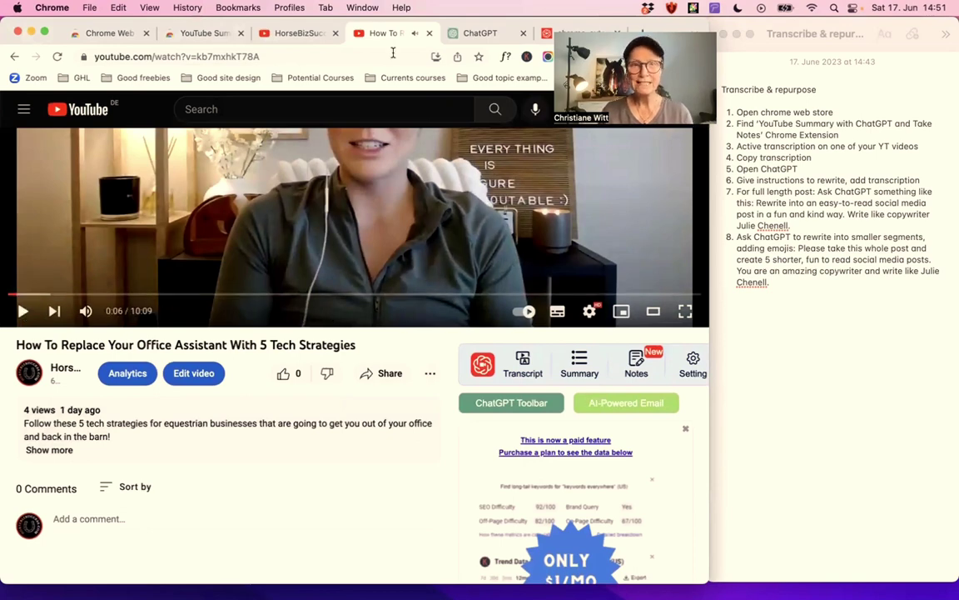
# Check the extension shows as installed, then return to the video page and scroll to its panel.
pyautogui.click(218, 33)
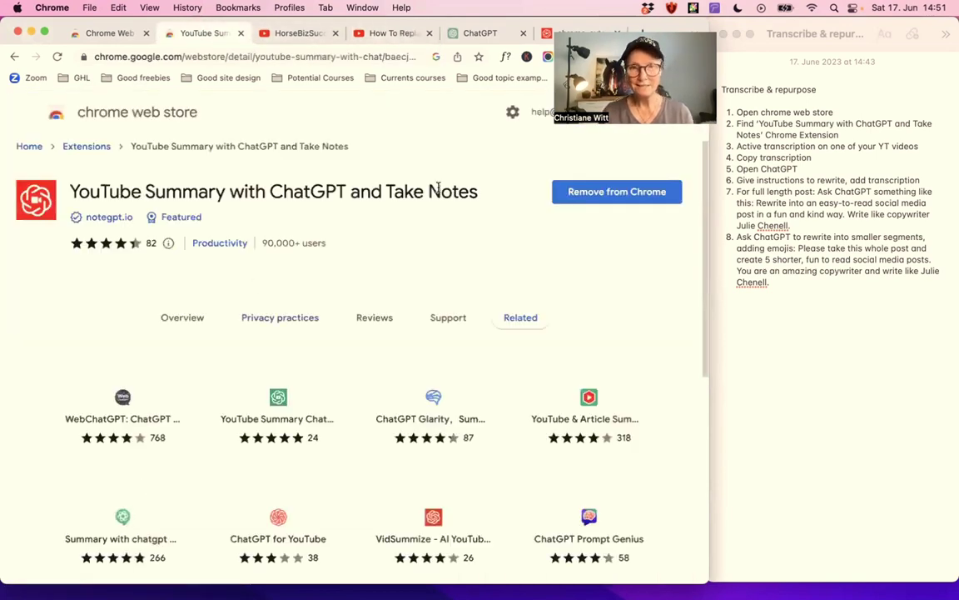
pyautogui.click(397, 34)
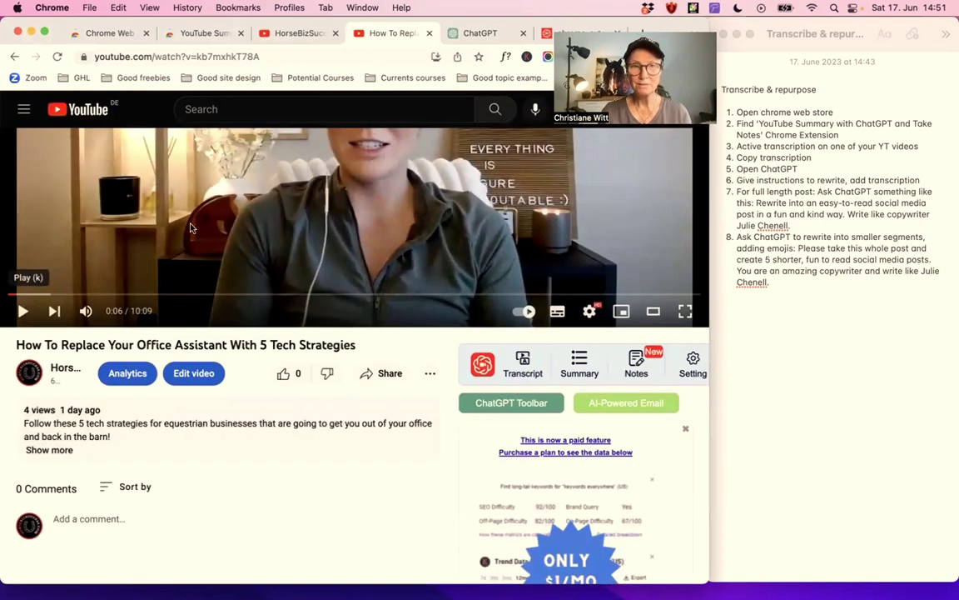
pyautogui.scroll(-2, 190, 227)
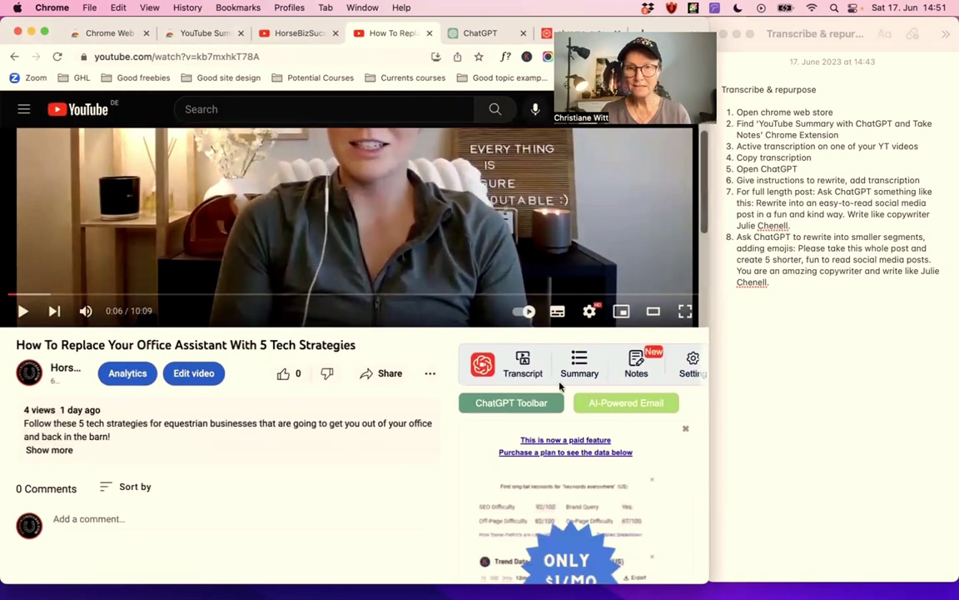
pyautogui.scroll(-2, 523, 402)
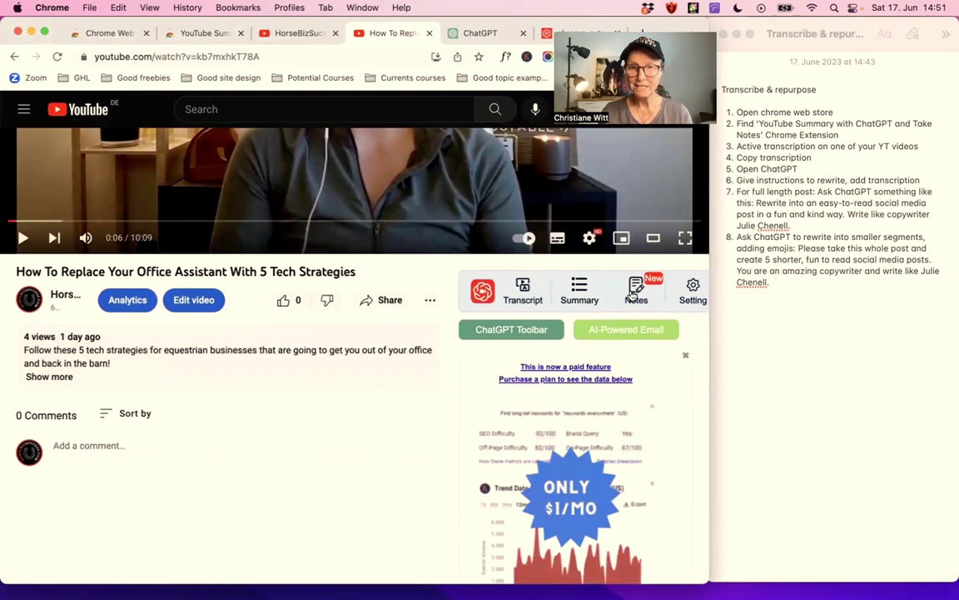
pyautogui.scroll(5, 442, 148)
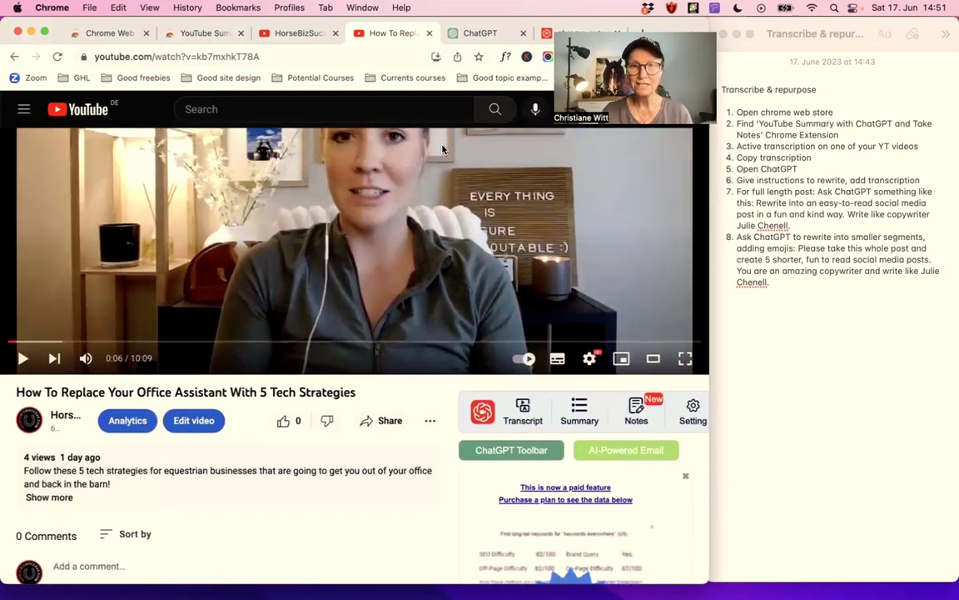
pyautogui.scroll(2, 409, 295)
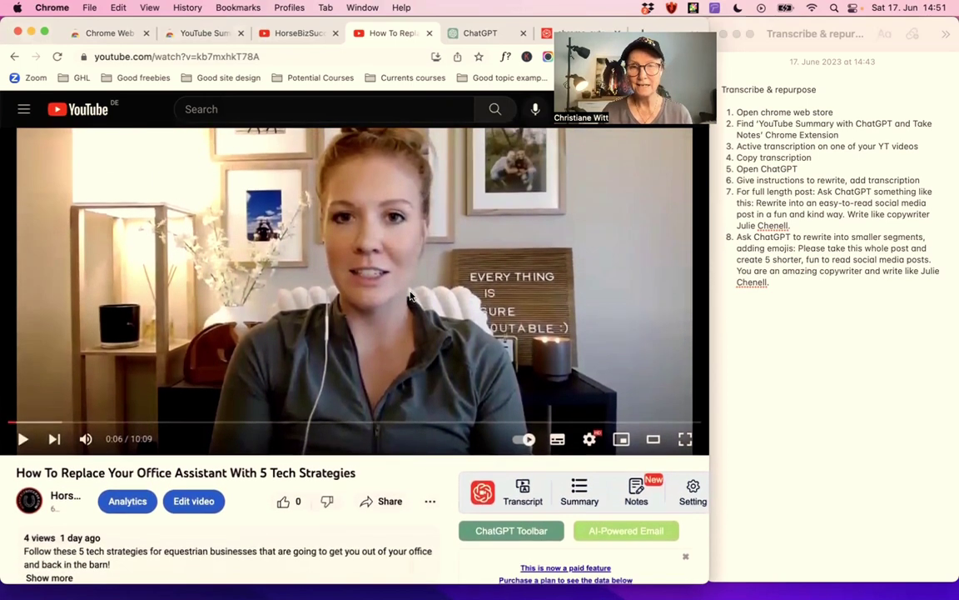
pyautogui.scroll(-3, 426, 320)
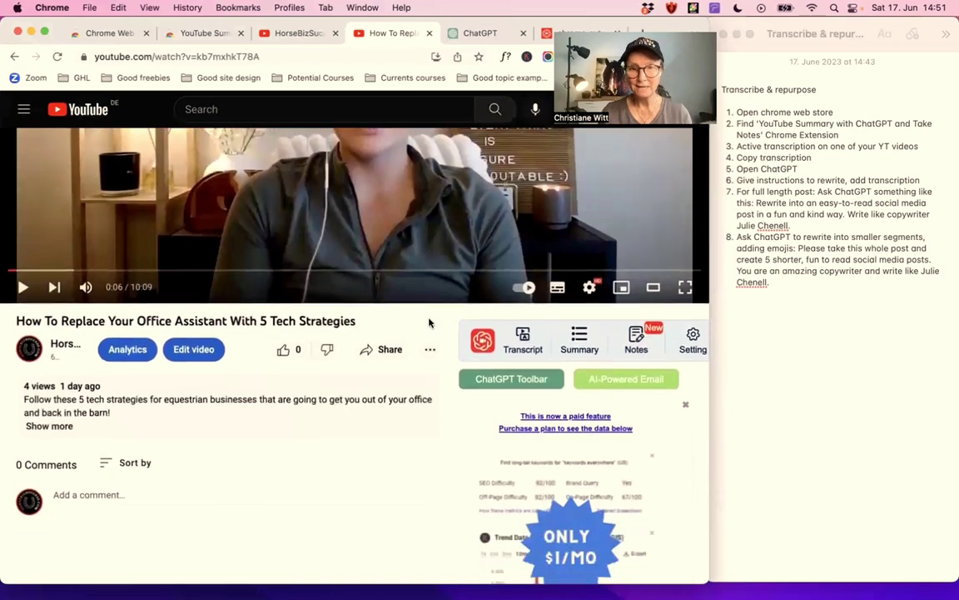
# Show the video's transcript in a widened window, copy all of it, then narrow the window back.
pyautogui.click(518, 345)
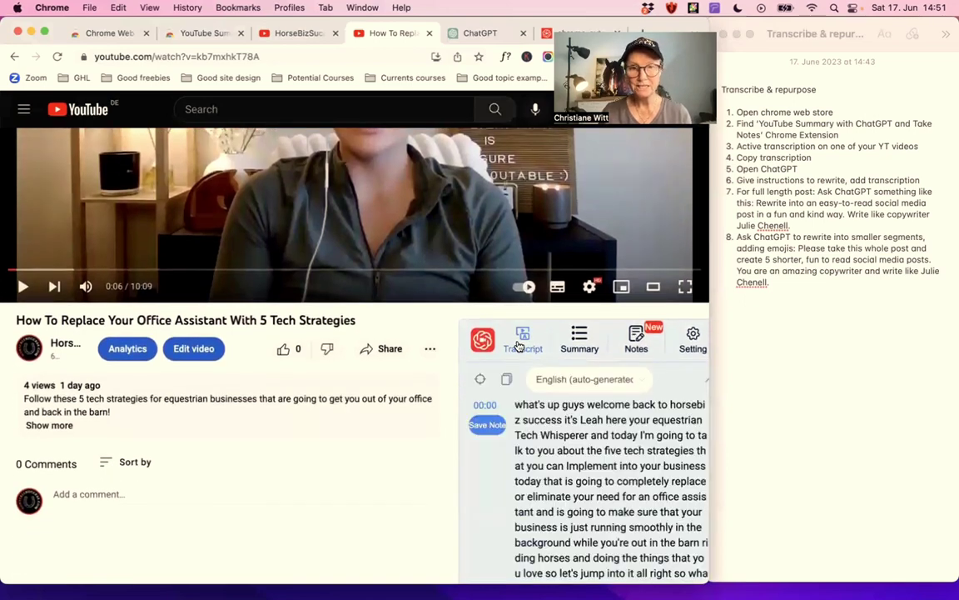
pyautogui.scroll(-3, 491, 346)
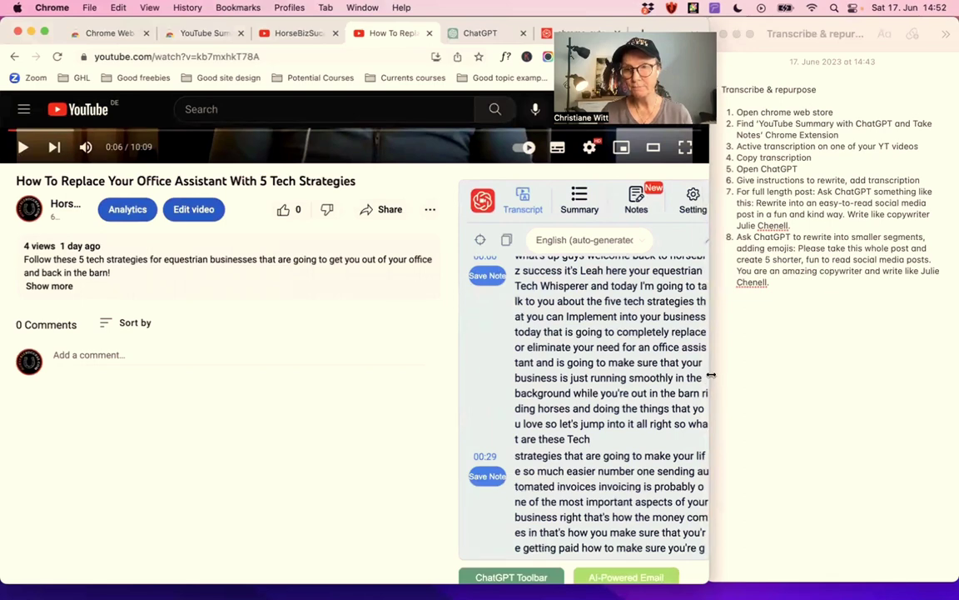
pyautogui.moveTo(711, 375); pyautogui.dragTo(910, 375)
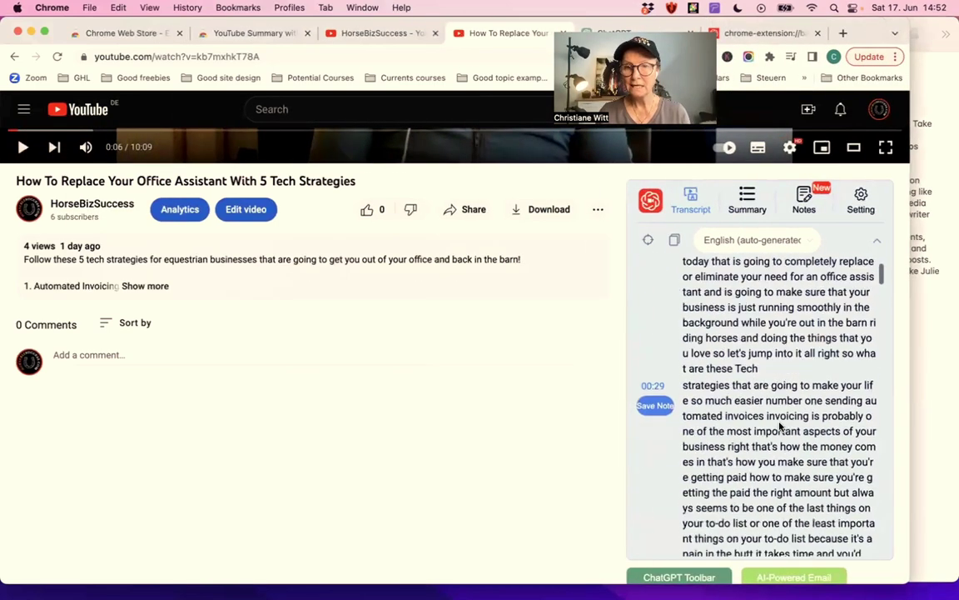
pyautogui.scroll(-10, 780, 427)
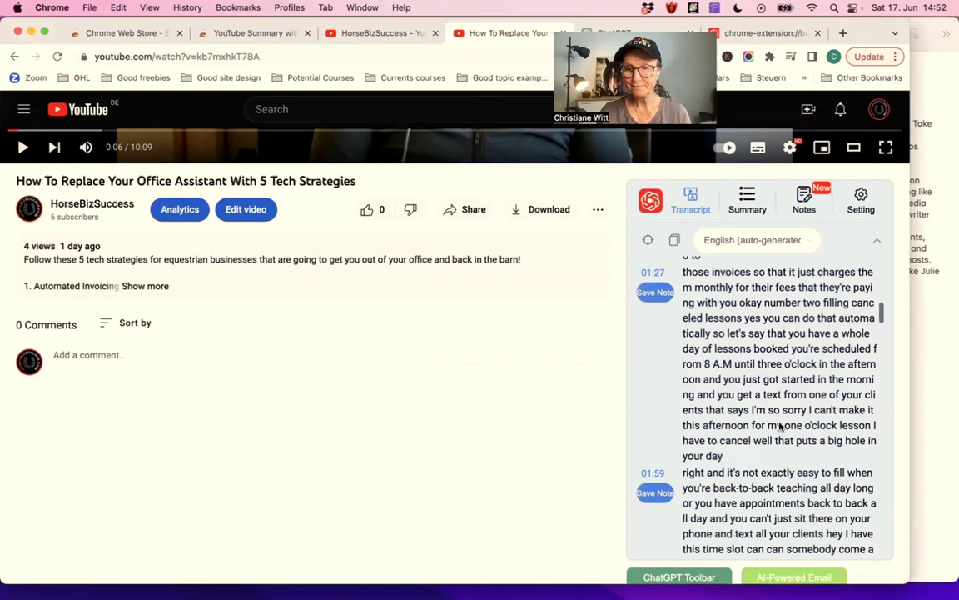
pyautogui.scroll(-10, 781, 427)
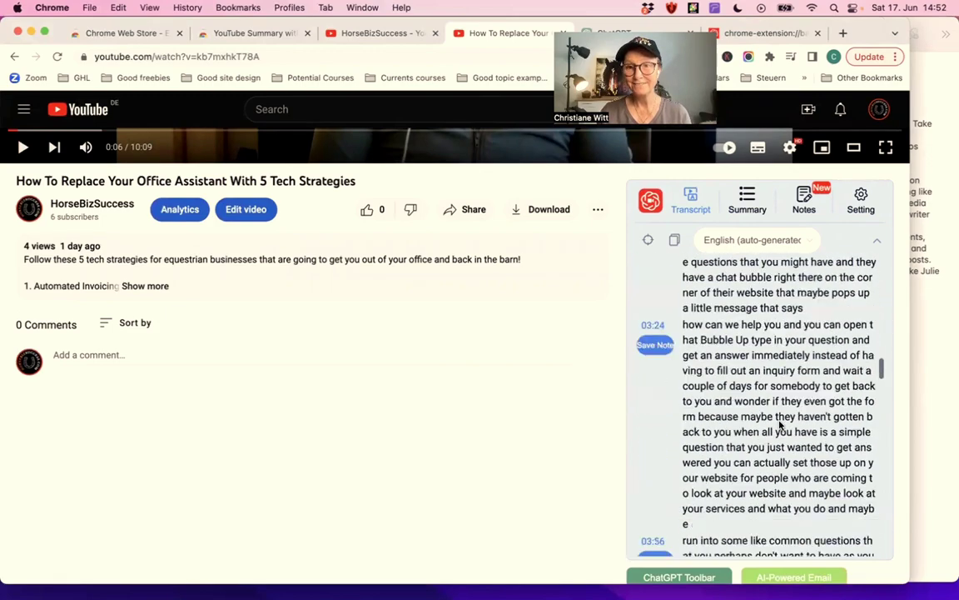
pyautogui.scroll(-10, 780, 426)
pyautogui.scroll(-2, 576, 448)
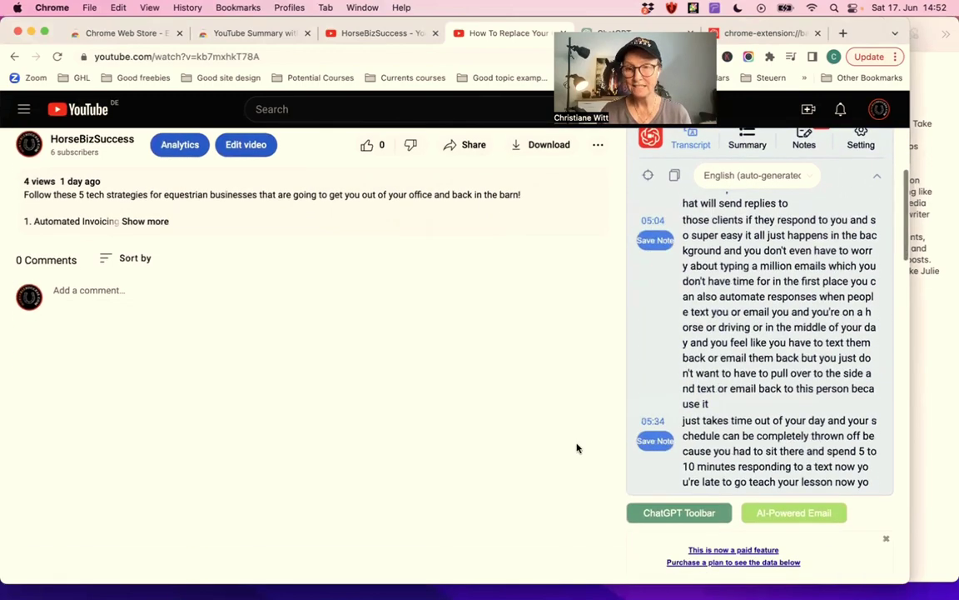
pyautogui.click(676, 166)
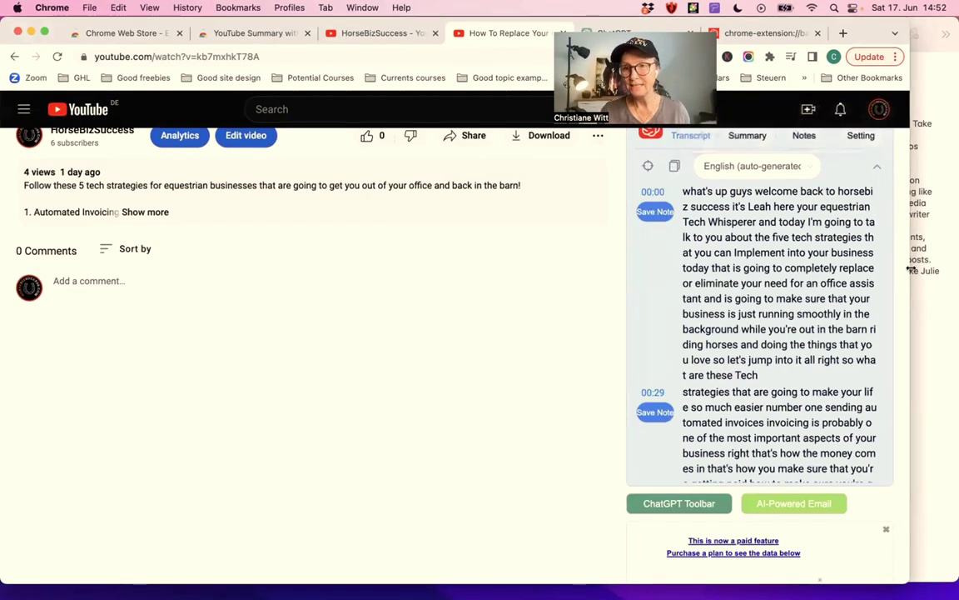
pyautogui.moveTo(911, 271); pyautogui.dragTo(727, 302)
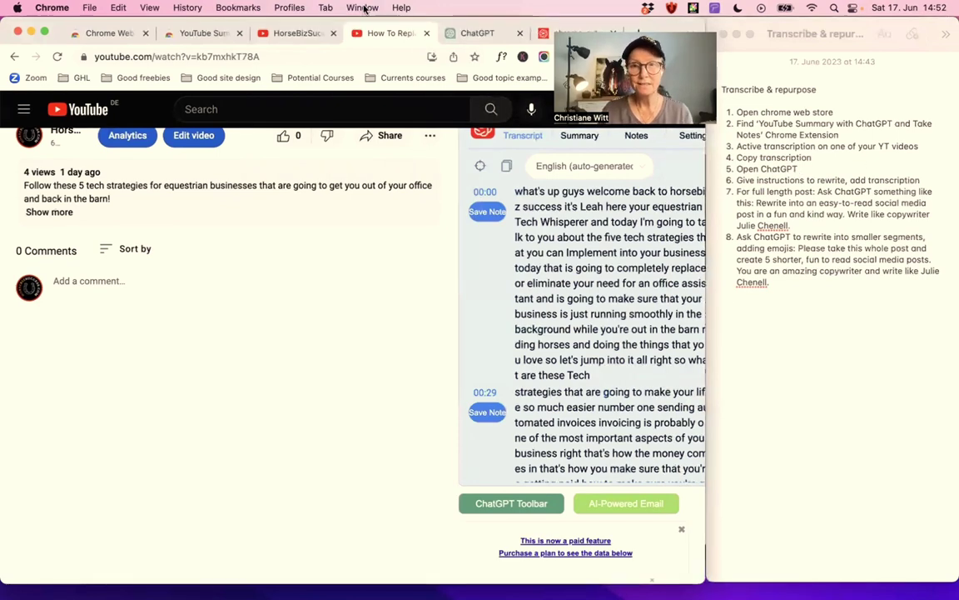
# Paste the professional-transcriptionist punctuation prompt into ChatGPT's message box and start a new line.
pyautogui.click(453, 35)
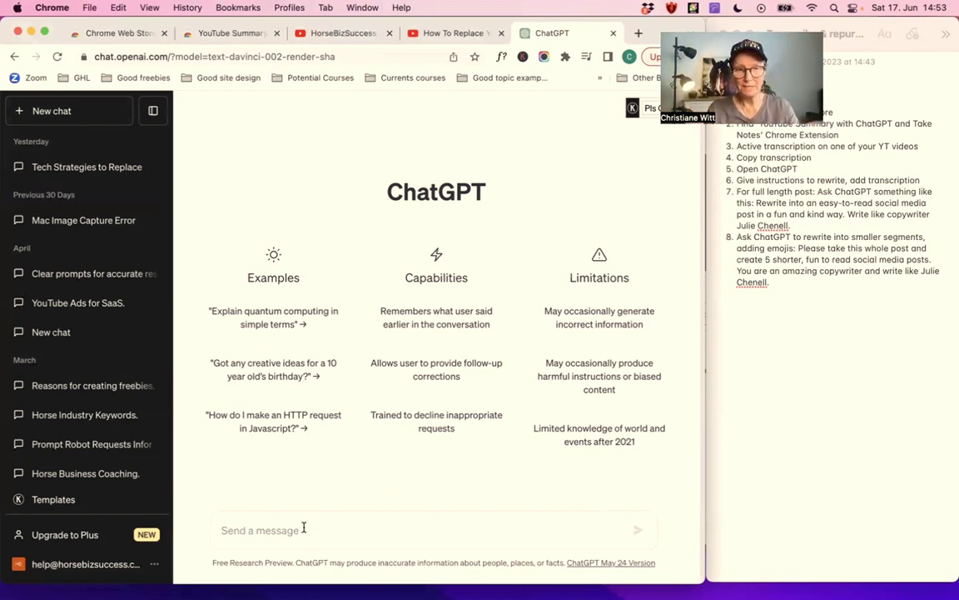
pyautogui.press('super+v')
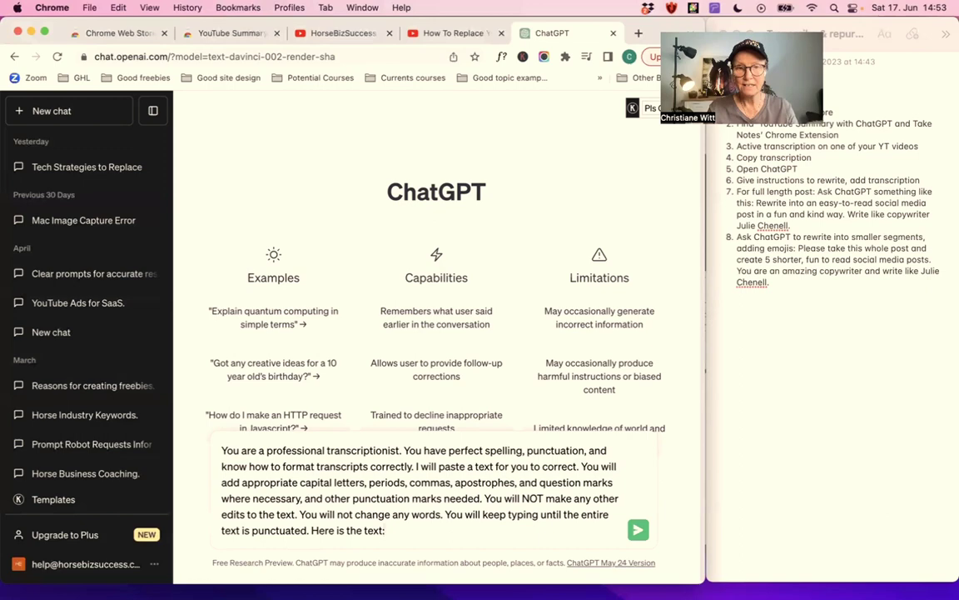
pyautogui.hotkey('shift', 'Return')
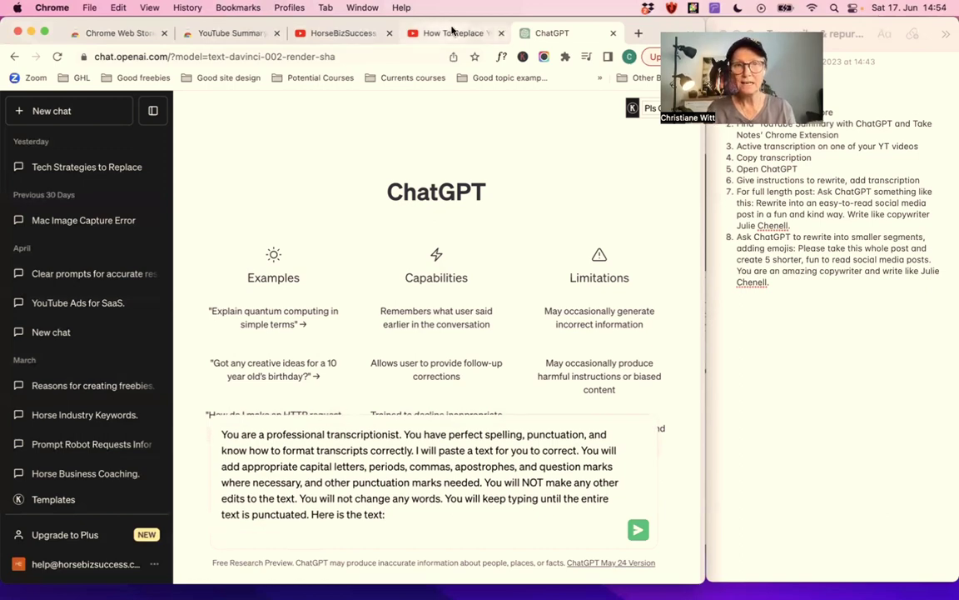
# Copy the transcript again from the YouTube video and paste it below the prompt.
pyautogui.click(415, 33)
pyautogui.scroll(5, 540, 408)
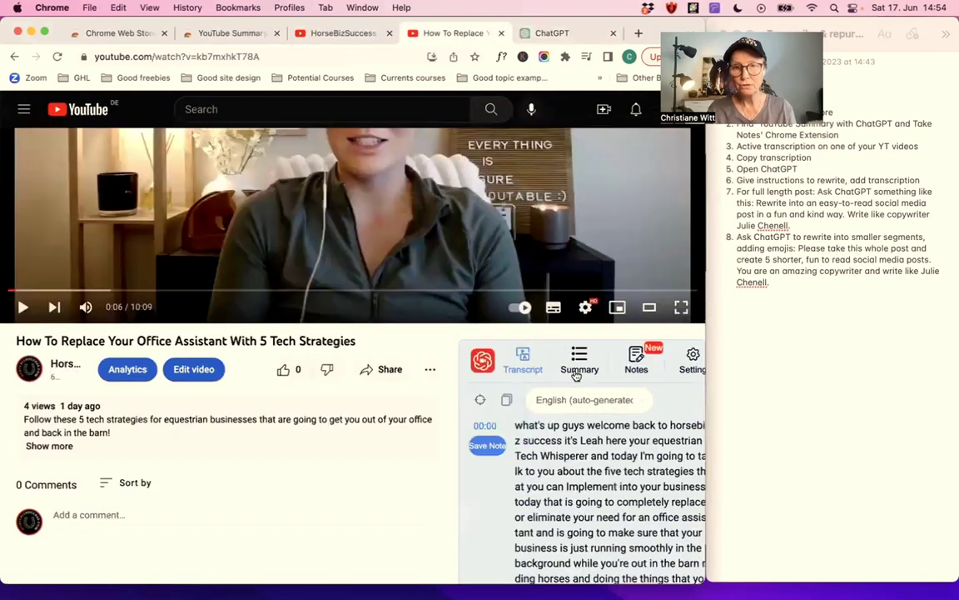
pyautogui.click(505, 400)
pyautogui.click(537, 33)
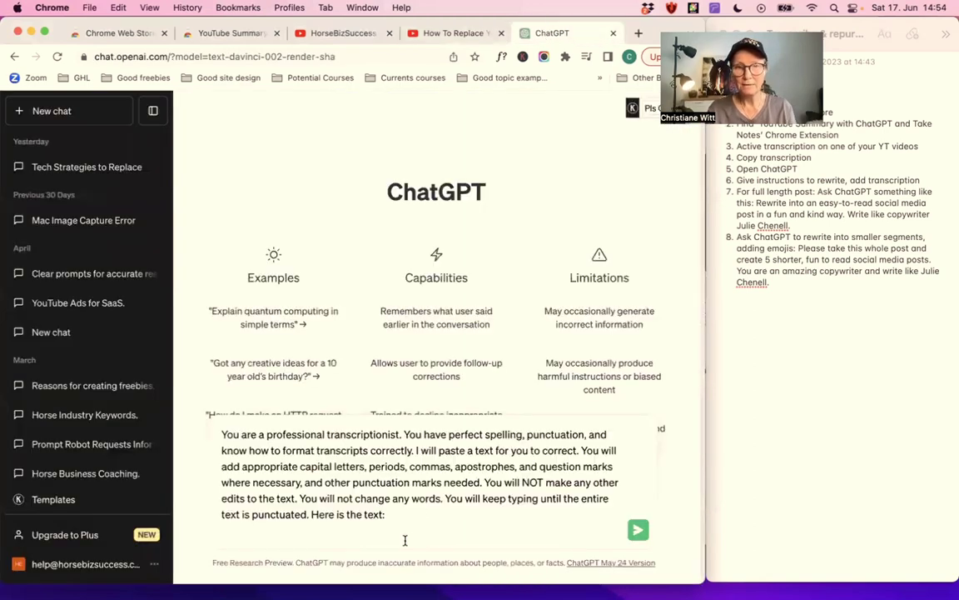
pyautogui.press('super+v')
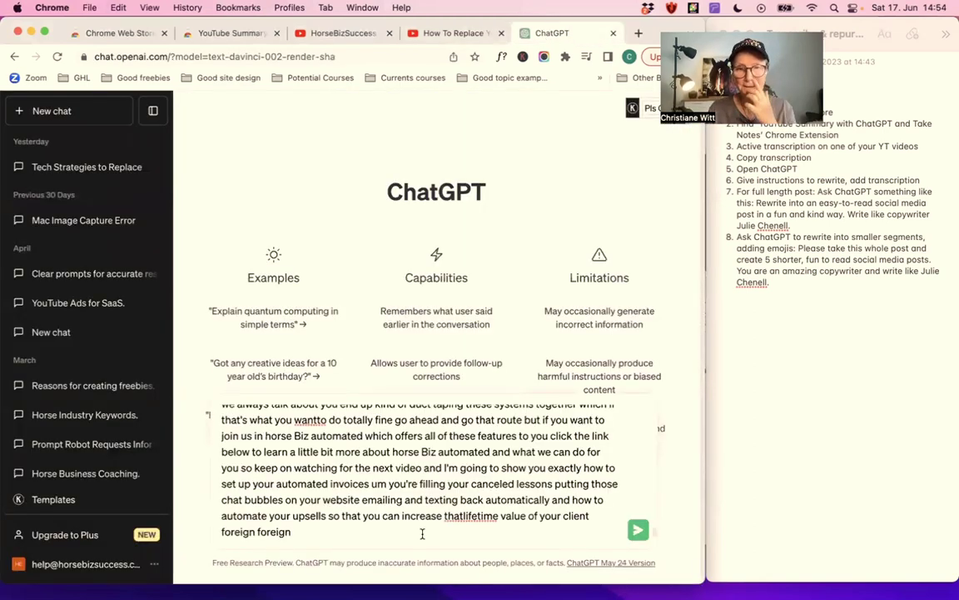
# Send the punctuation request and scroll through ChatGPT's punctuated transcript reply.
pyautogui.click(638, 530)
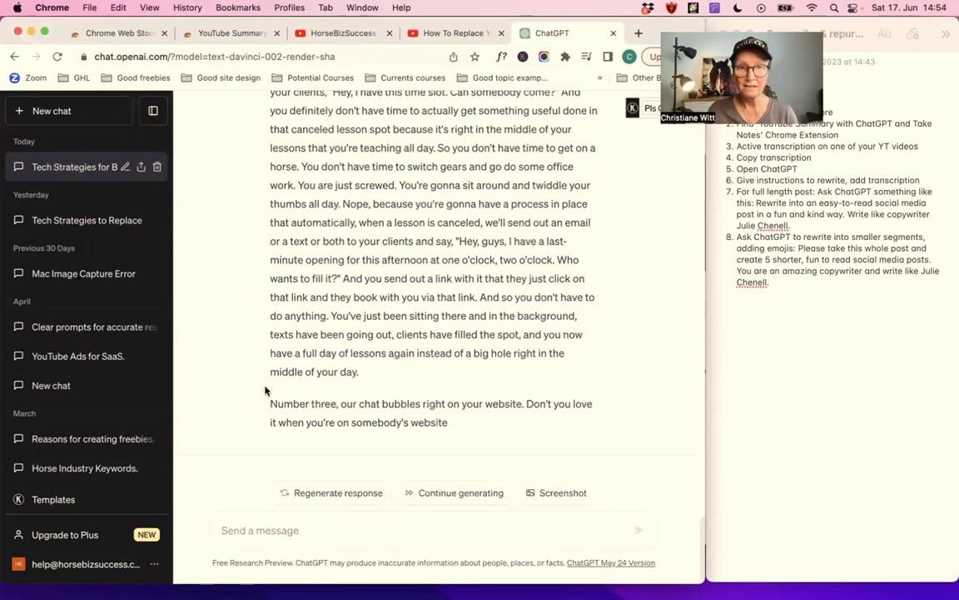
pyautogui.scroll(10, 446, 290)
pyautogui.scroll(-10, 574, 289)
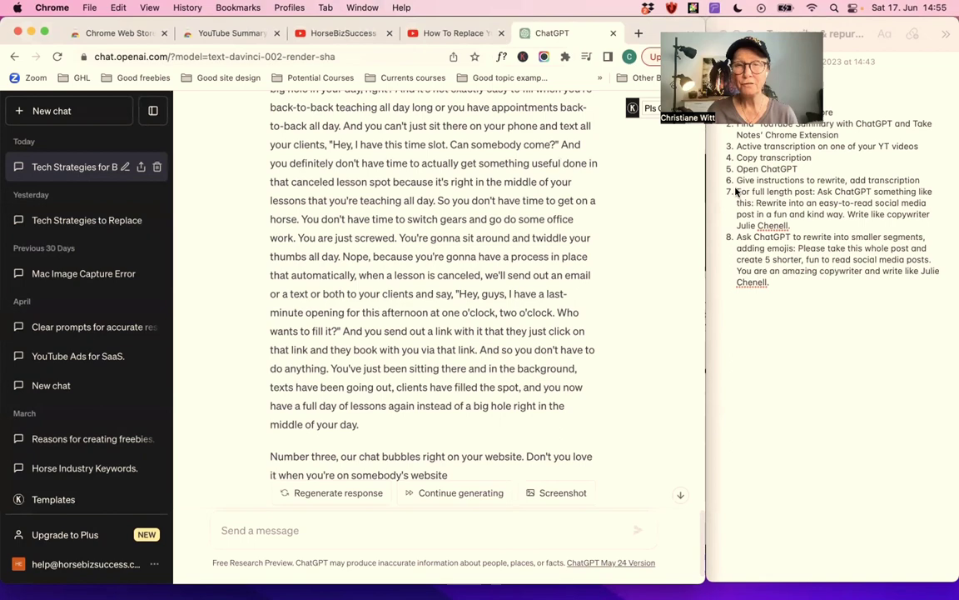
pyautogui.scroll(-2, 575, 307)
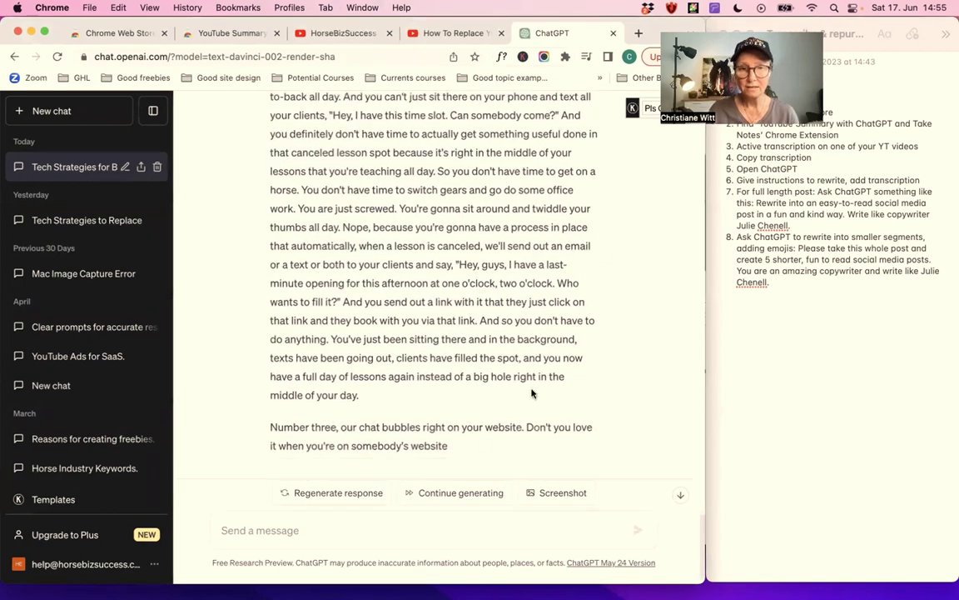
pyautogui.scroll(1, 425, 127)
pyautogui.scroll(-1, 433, 133)
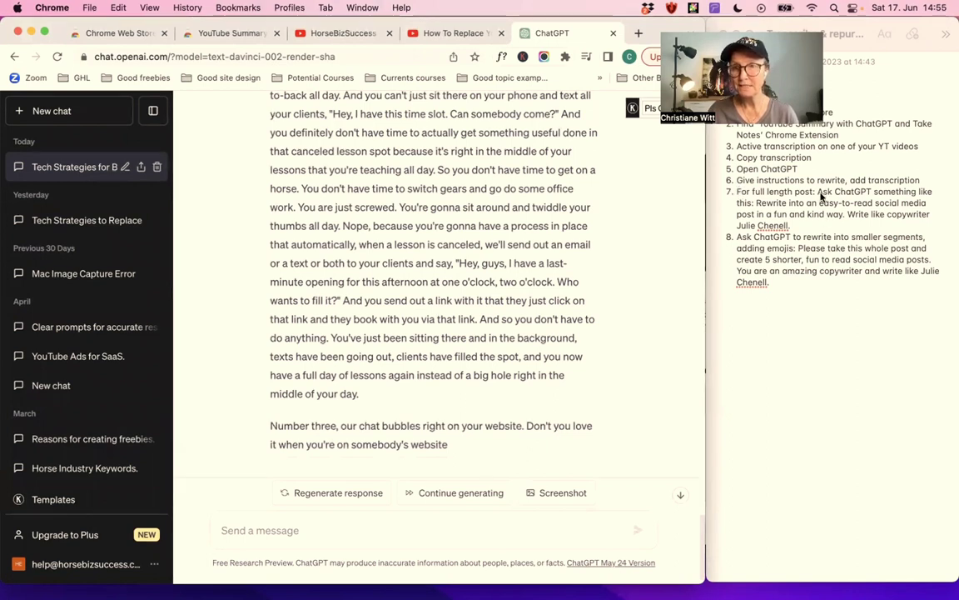
# Copy the step-7 rewrite instruction from the checklist note into a new ChatGPT message.
pyautogui.click(759, 203)
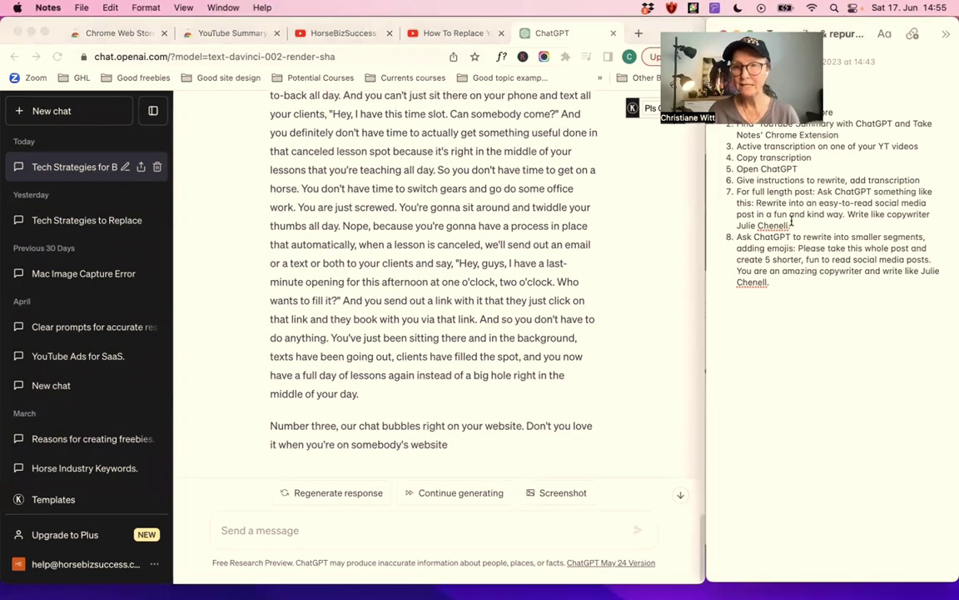
pyautogui.moveTo(799, 223); pyautogui.dragTo(761, 205)
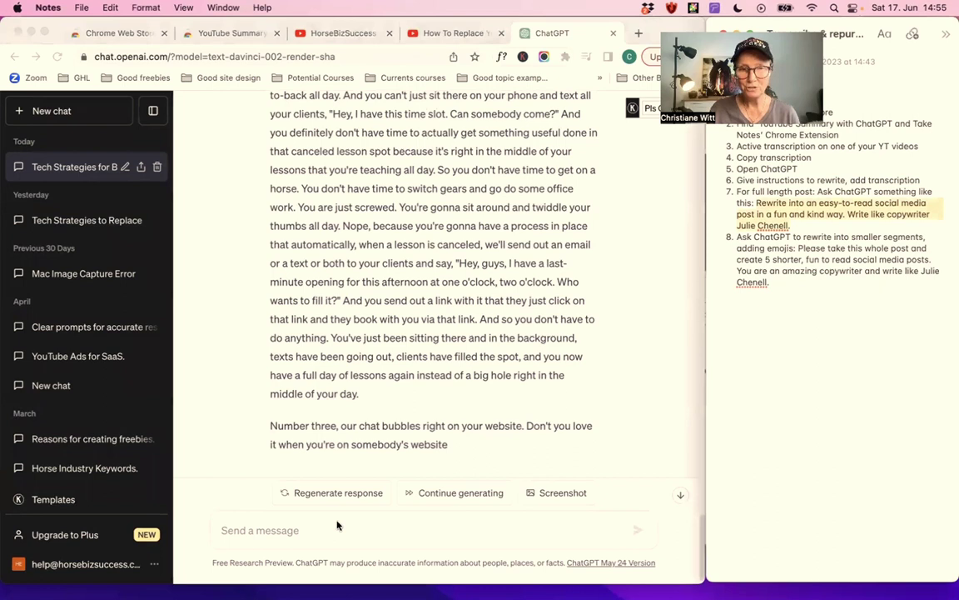
pyautogui.click(308, 530)
pyautogui.press('super+v')
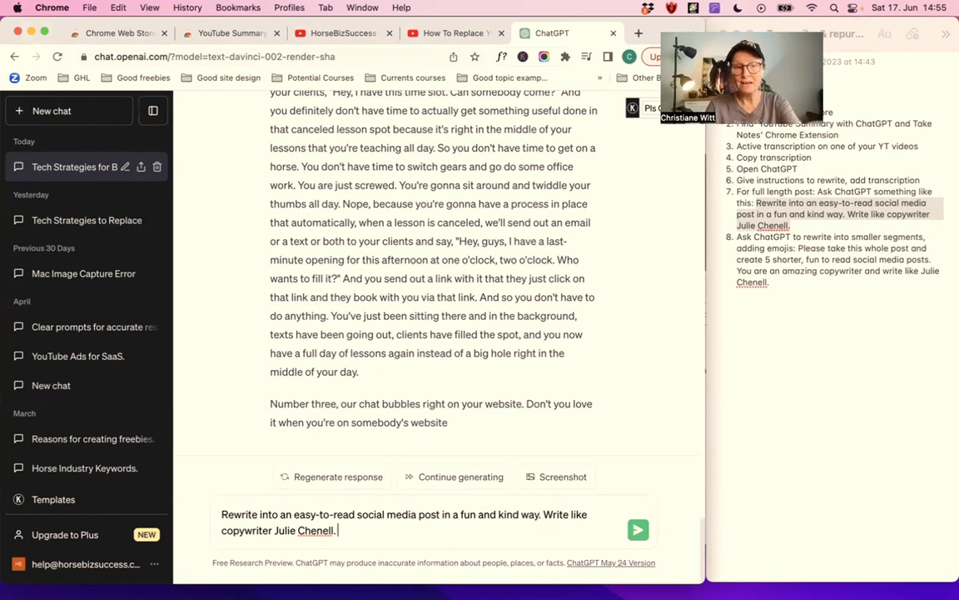
# Add 'Please add some horse analogies and emojis' and 'the post from above' to the prompt, then send.
pyautogui.write('Pleas')
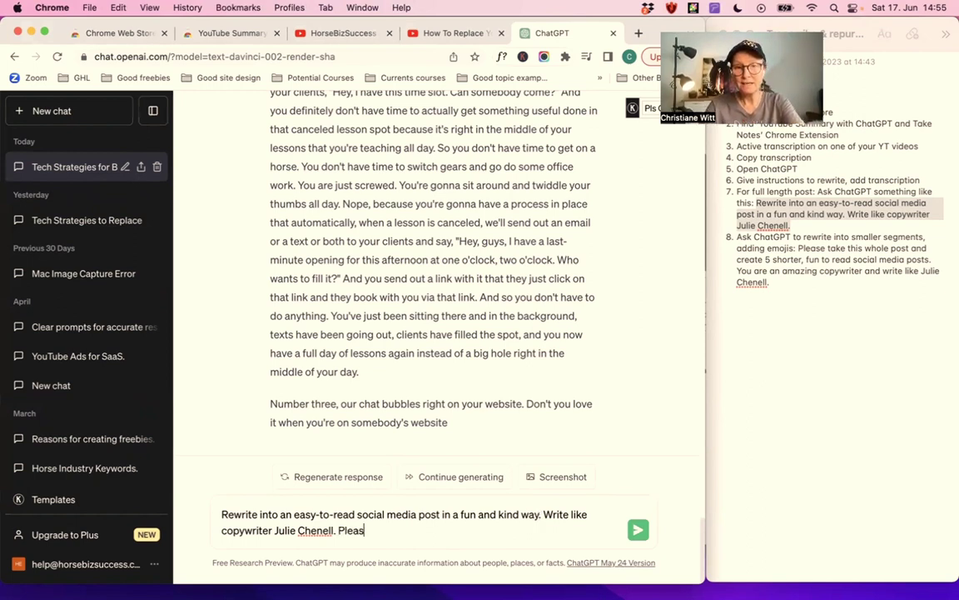
pyautogui.write('e add some hr')
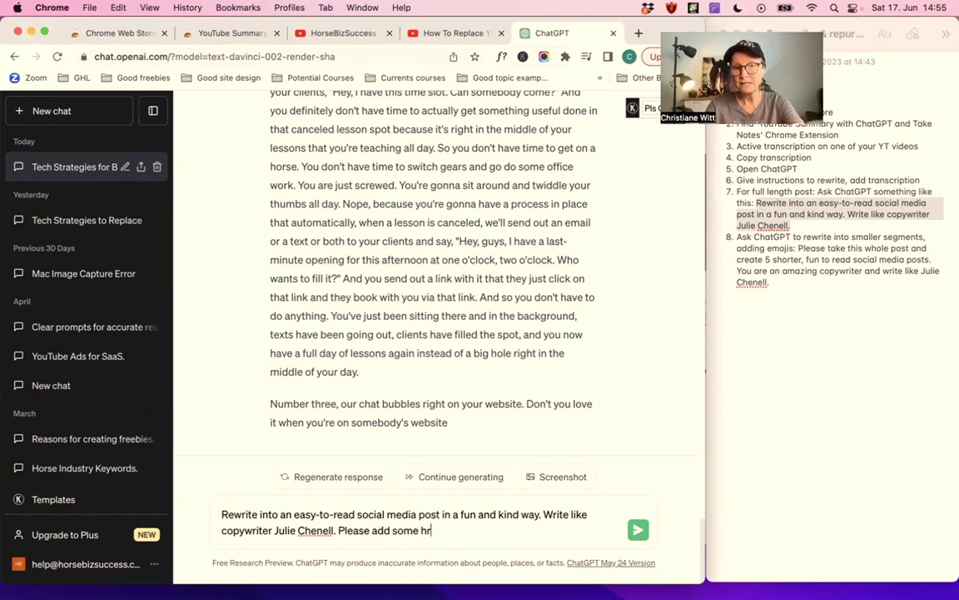
pyautogui.press('BackSpace')
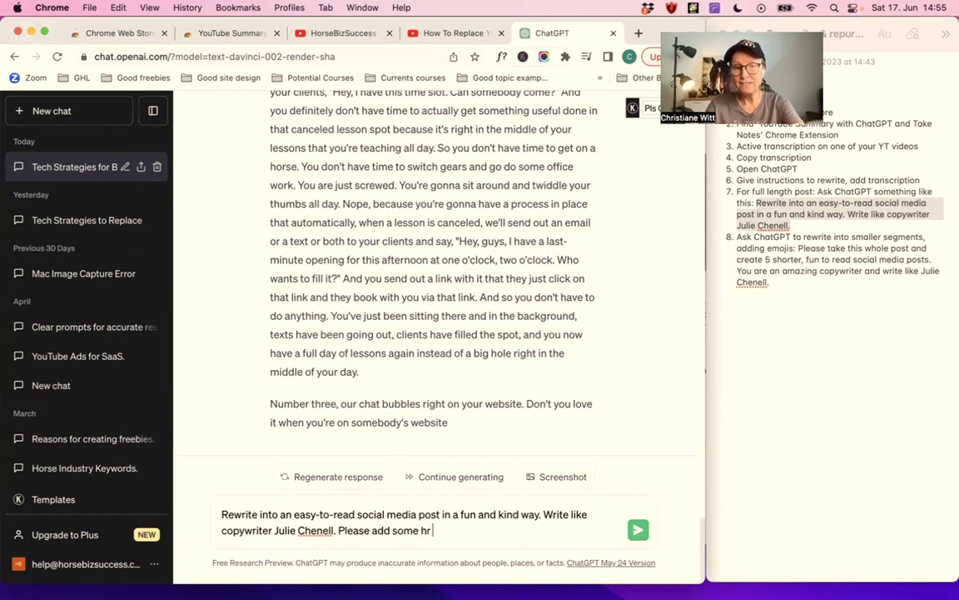
pyautogui.write('orse ')
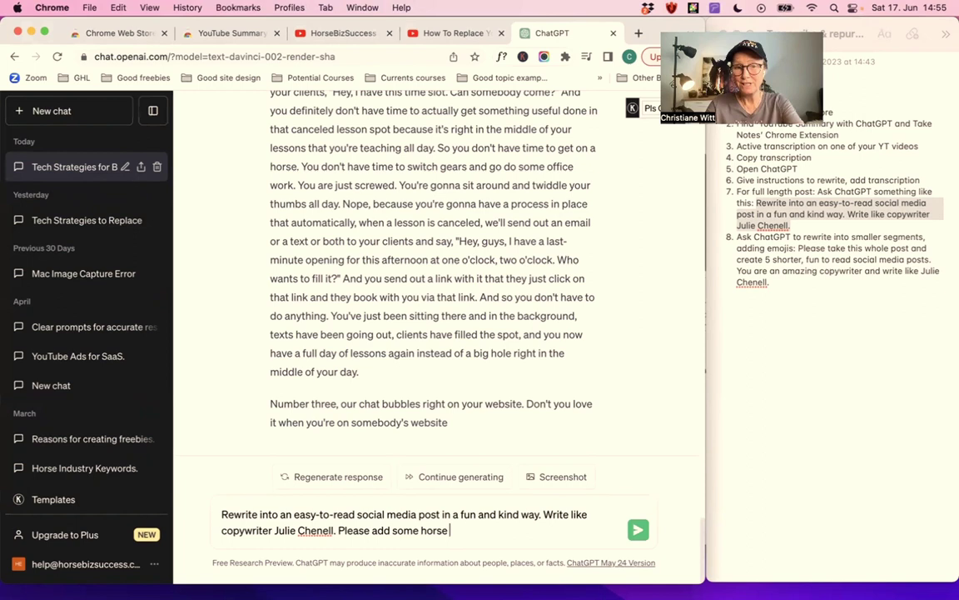
pyautogui.write('analo')
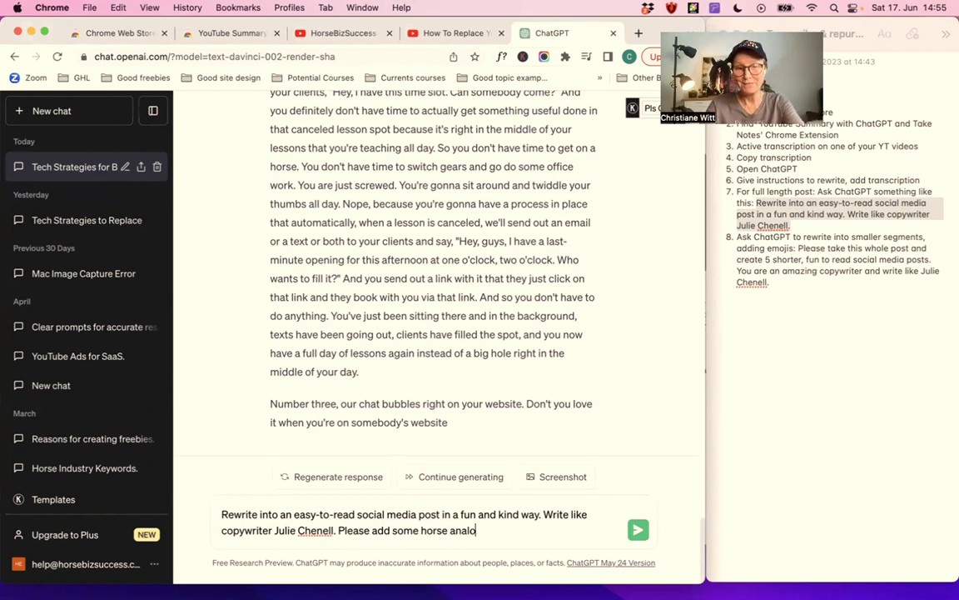
pyautogui.write('gies')
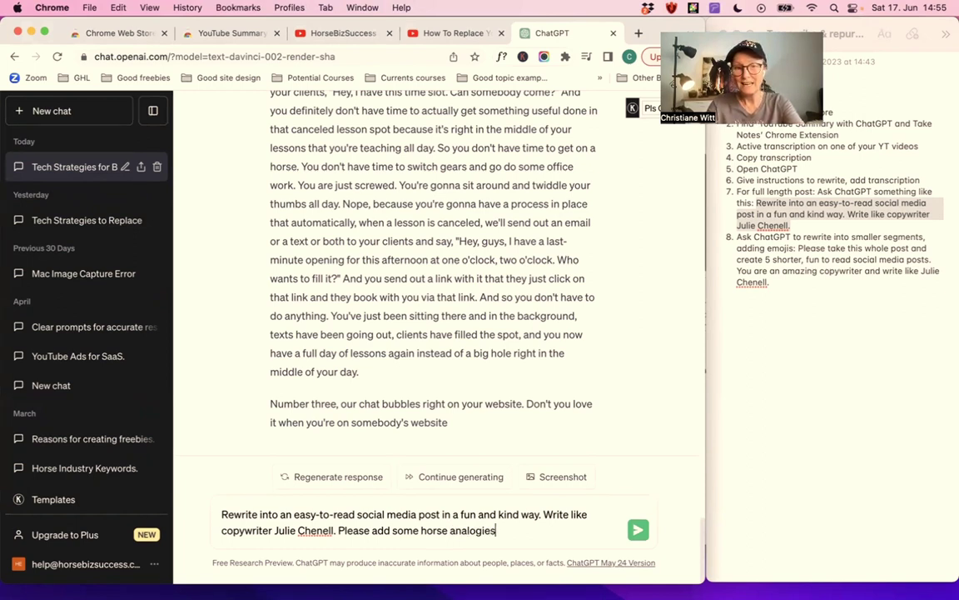
pyautogui.write(' and emoj')
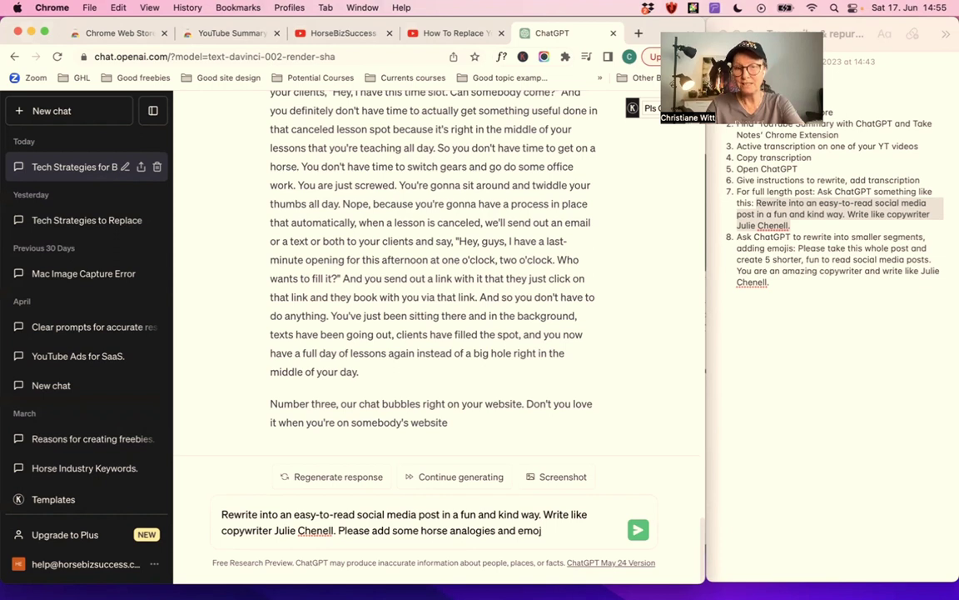
pyautogui.write('is.')
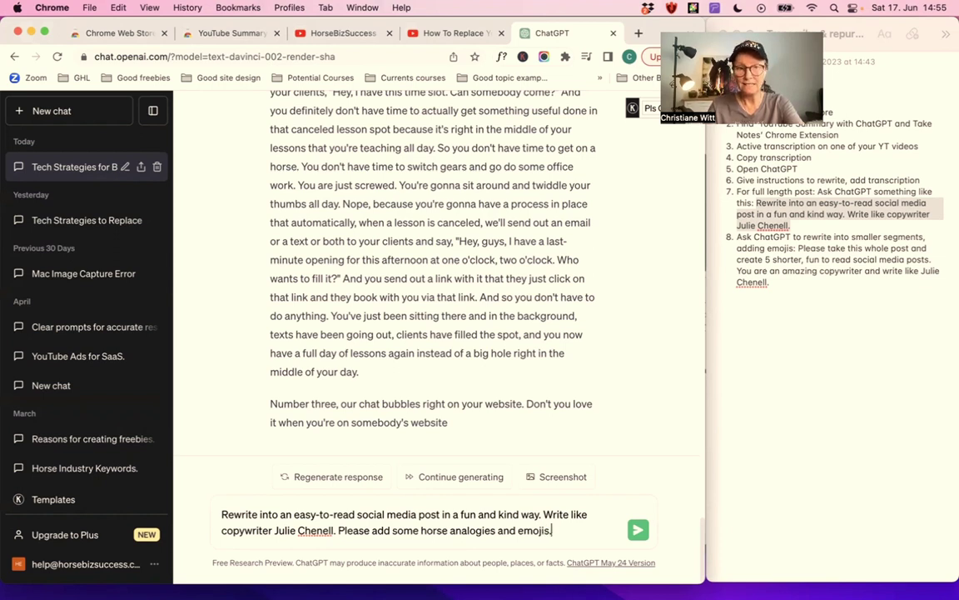
pyautogui.click(257, 513)
pyautogui.write('the po')
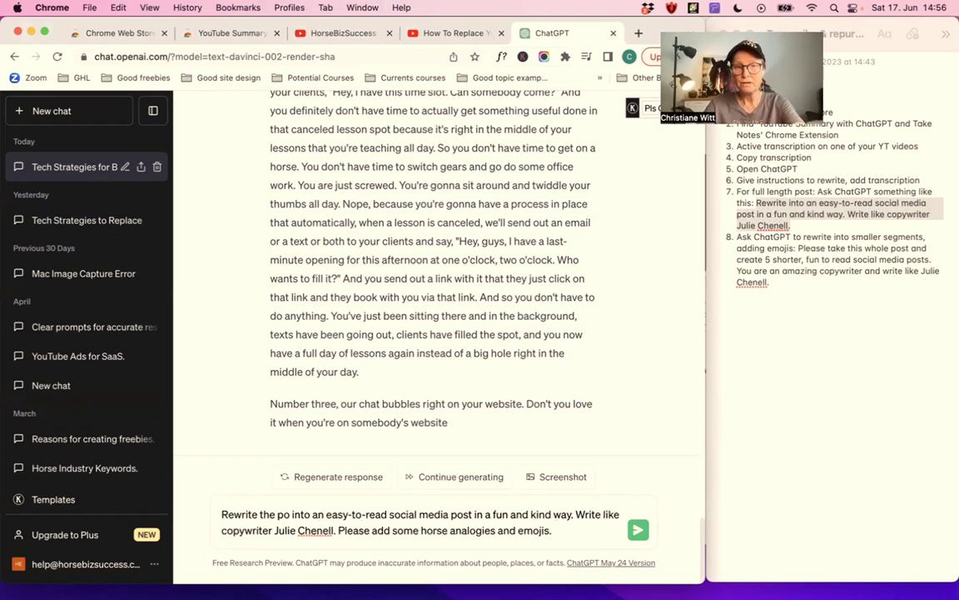
pyautogui.write('st from abov')
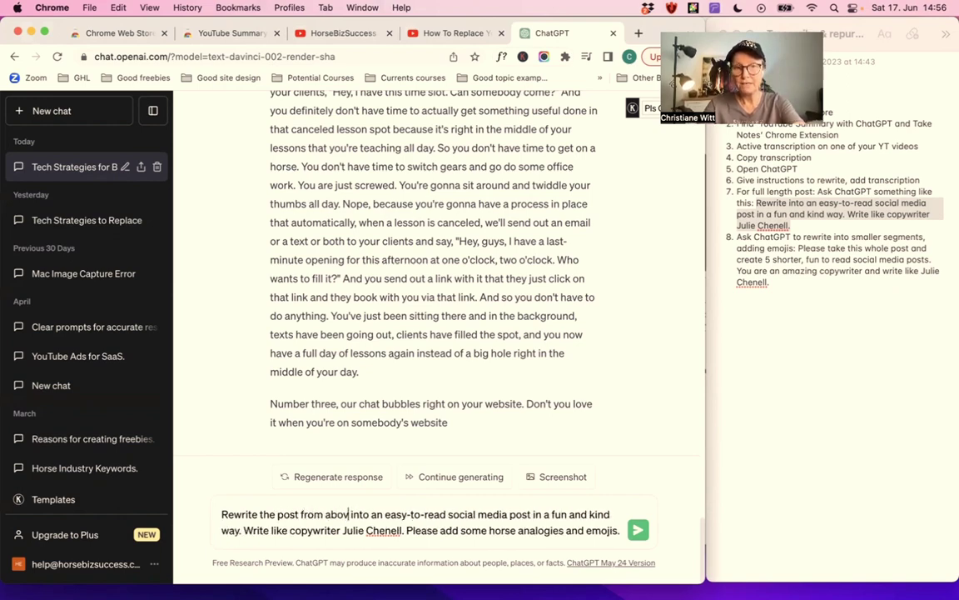
pyautogui.write('e')
pyautogui.click(638, 530)
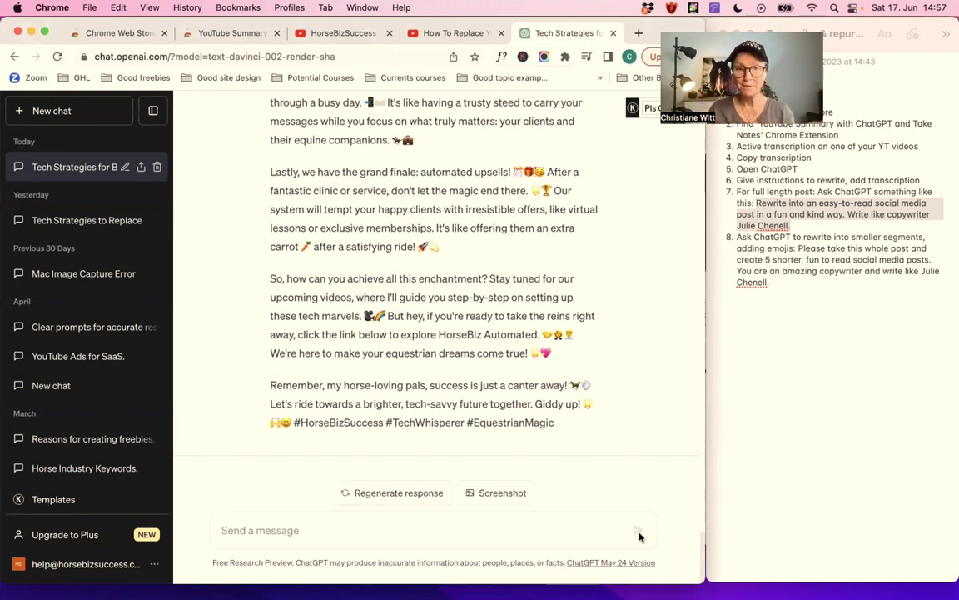
# Scroll through the finished horse-themed post down to its three closing hashtags.
pyautogui.scroll(1, 392, 408)
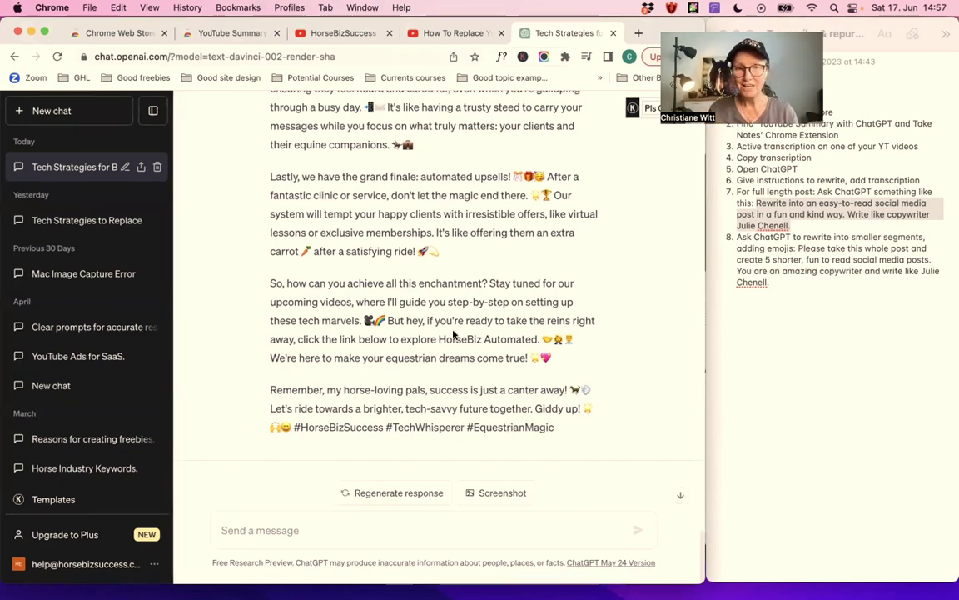
pyautogui.scroll(5, 454, 335)
pyautogui.scroll(1, 455, 335)
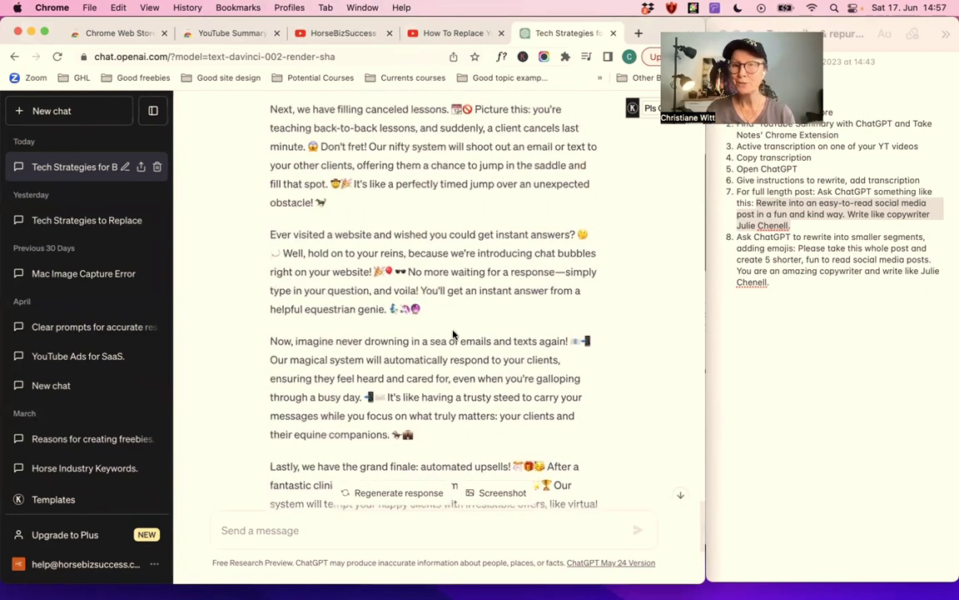
pyautogui.scroll(-2, 453, 334)
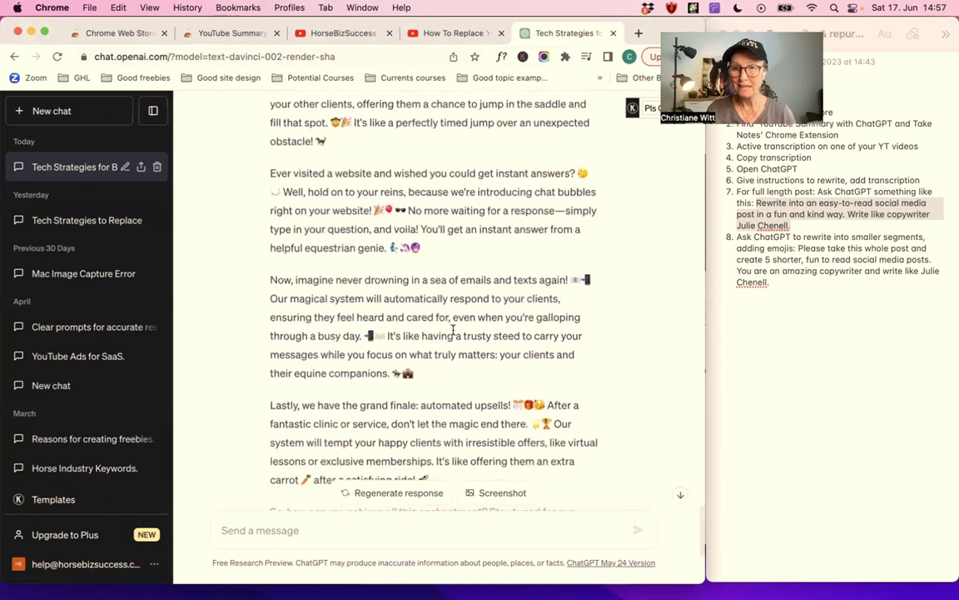
pyautogui.scroll(-5, 453, 334)
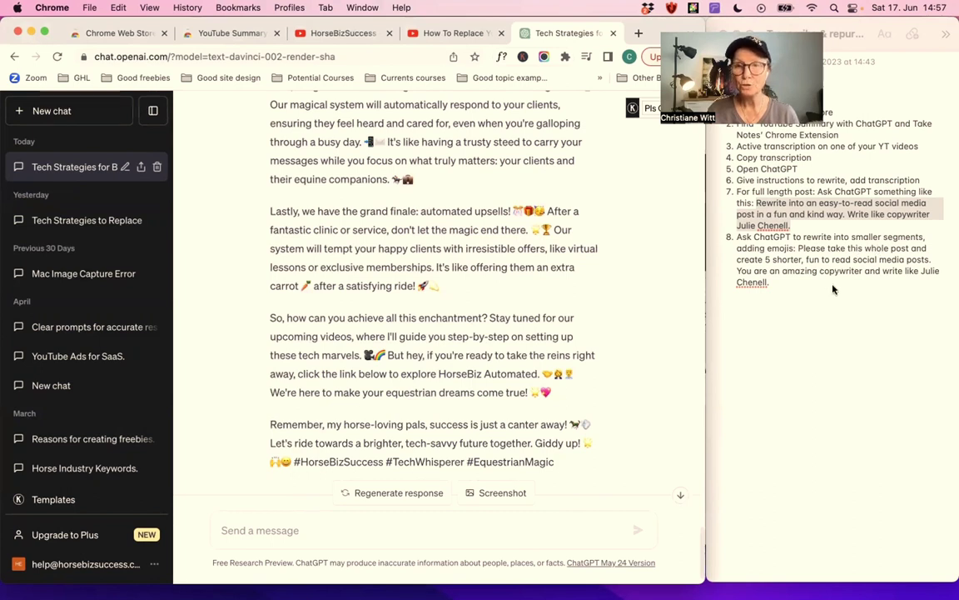
# Paste the item-8 shorter-posts prompt from the notes, change the post count from 5 to 3, and send.
pyautogui.click(800, 248)
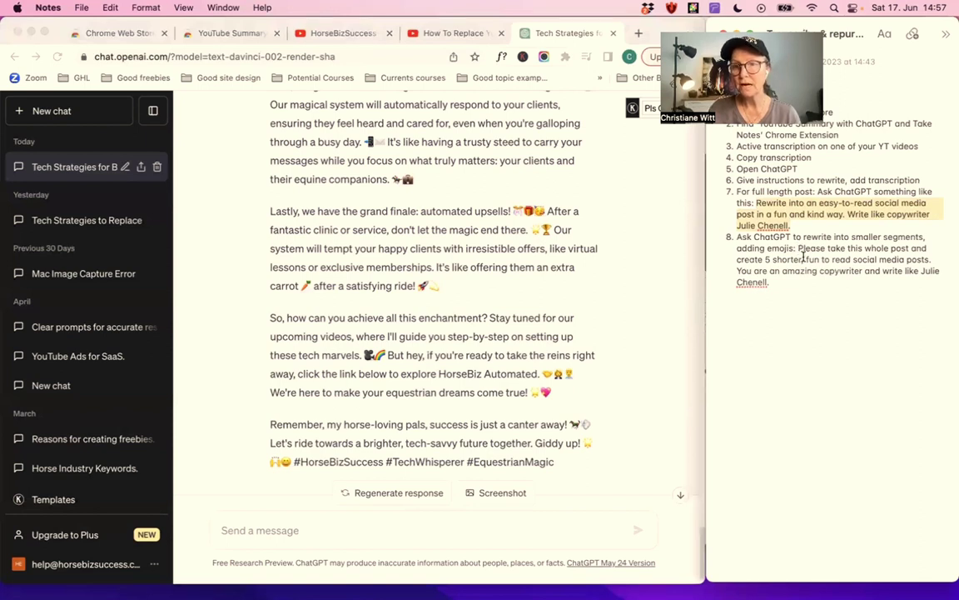
pyautogui.moveTo(799, 248); pyautogui.dragTo(813, 279)
pyautogui.press('super+c')
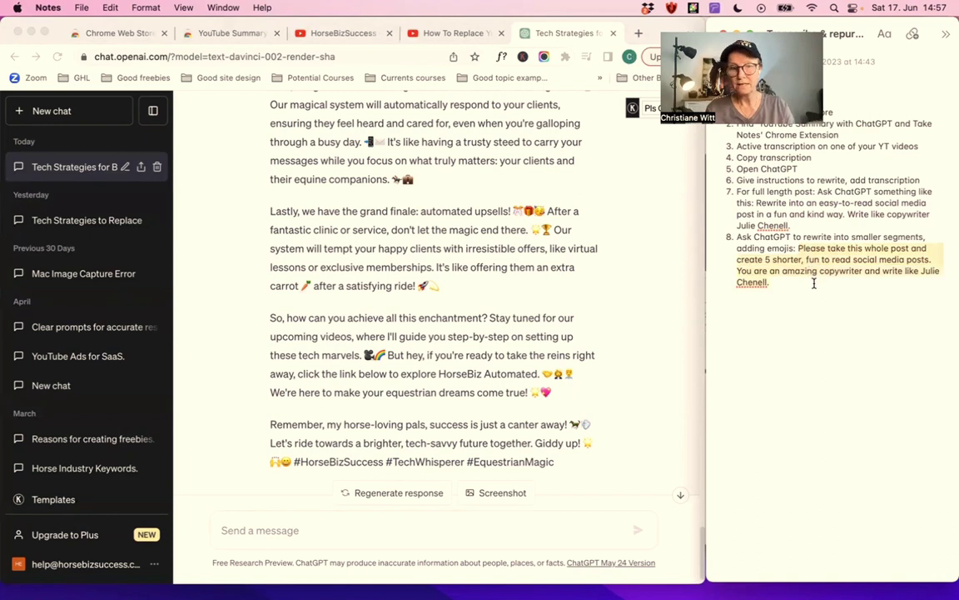
pyautogui.click(221, 528)
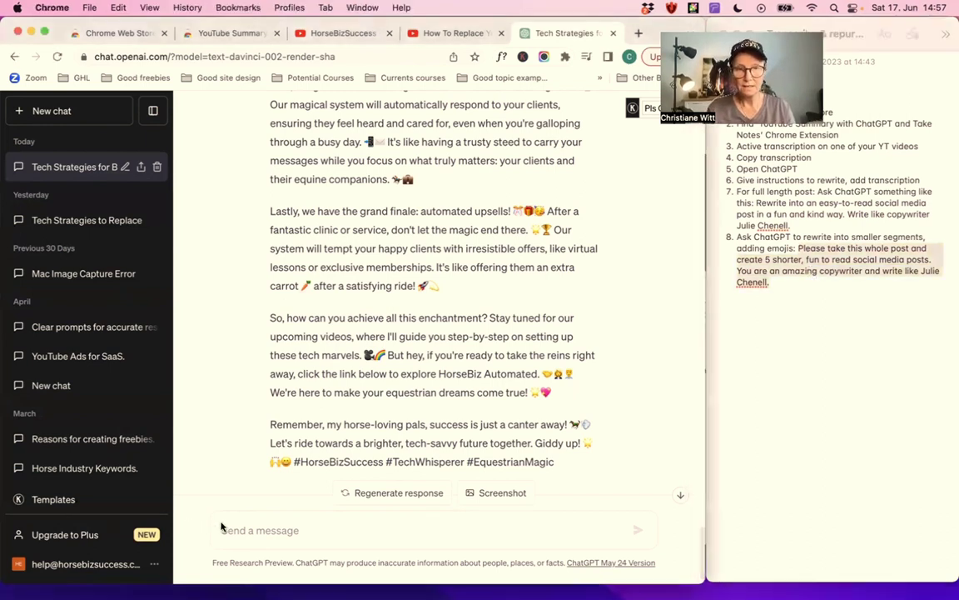
pyautogui.press('super+v')
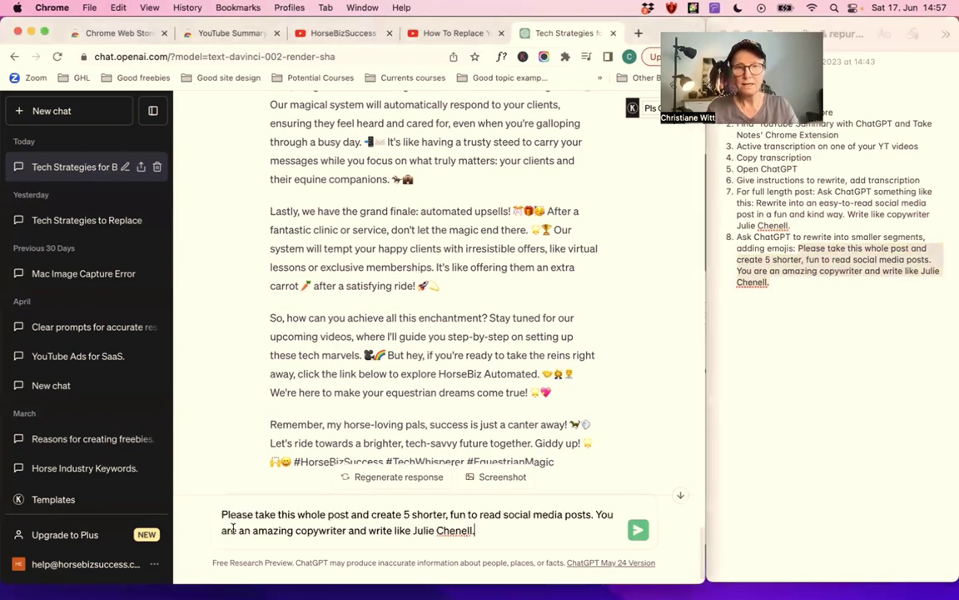
pyautogui.click(408, 514)
pyautogui.press('BackSpace')
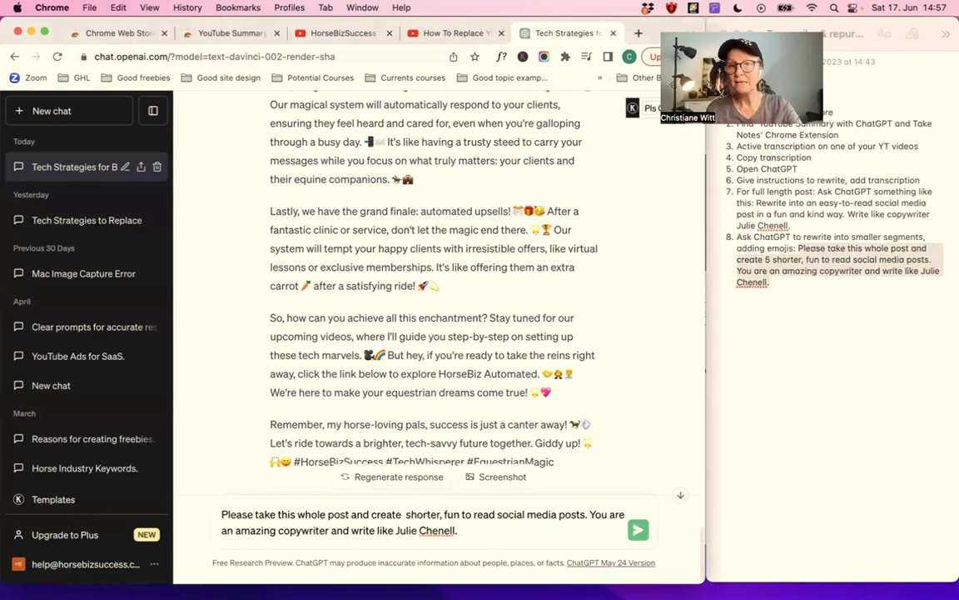
pyautogui.write('3')
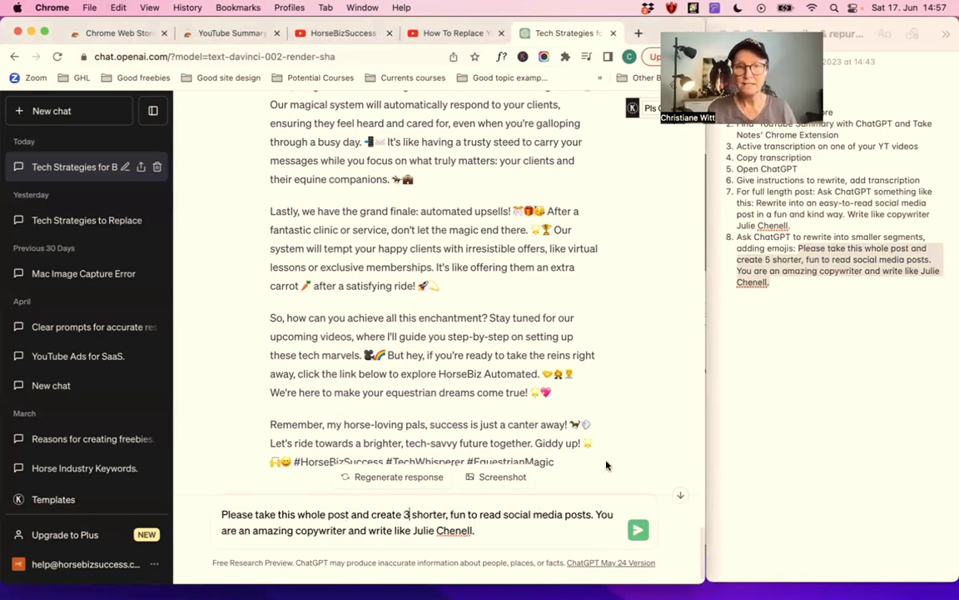
pyautogui.scroll(-2, 575, 433)
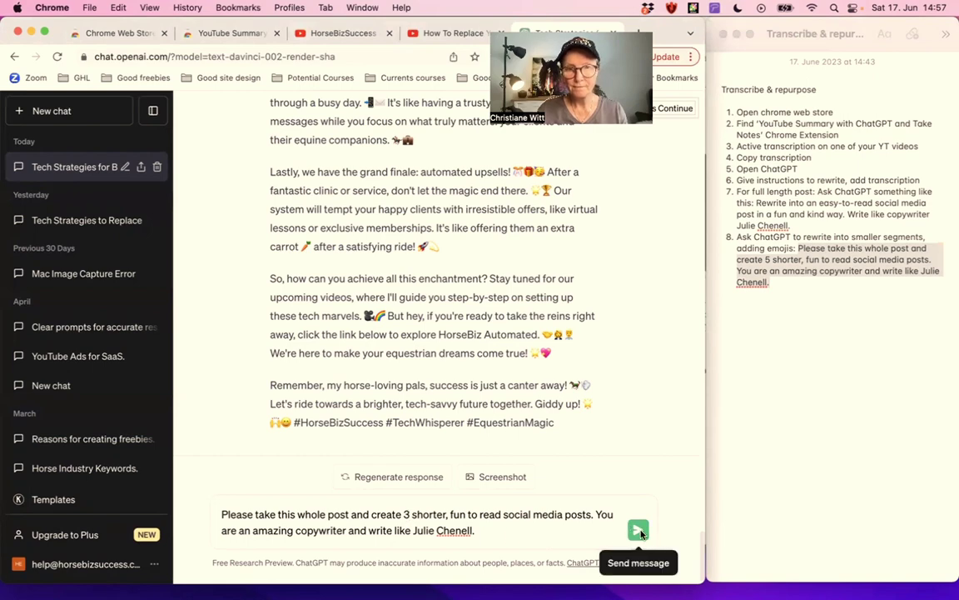
pyautogui.click(639, 531)
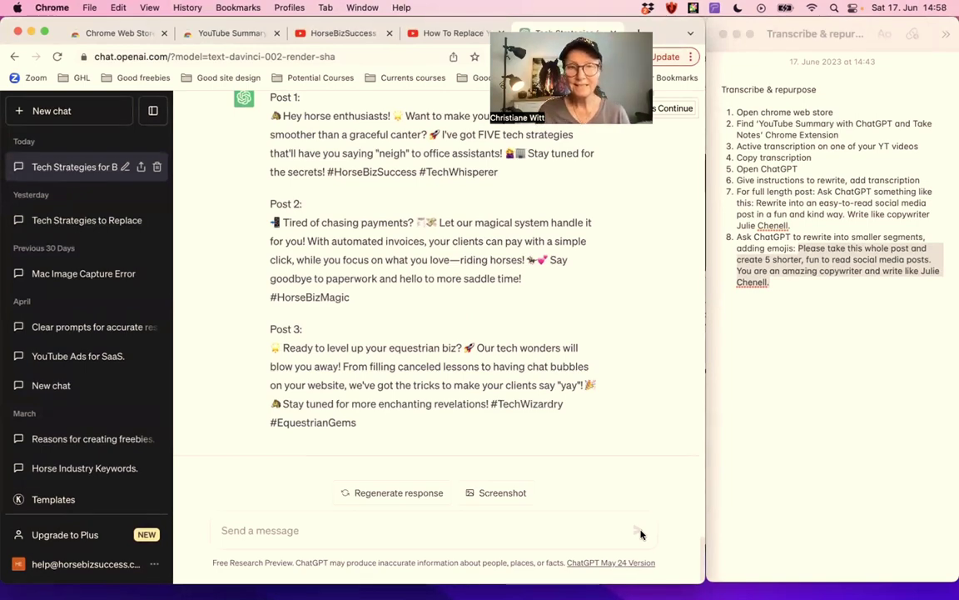
pyautogui.scroll(15, 600, 426)
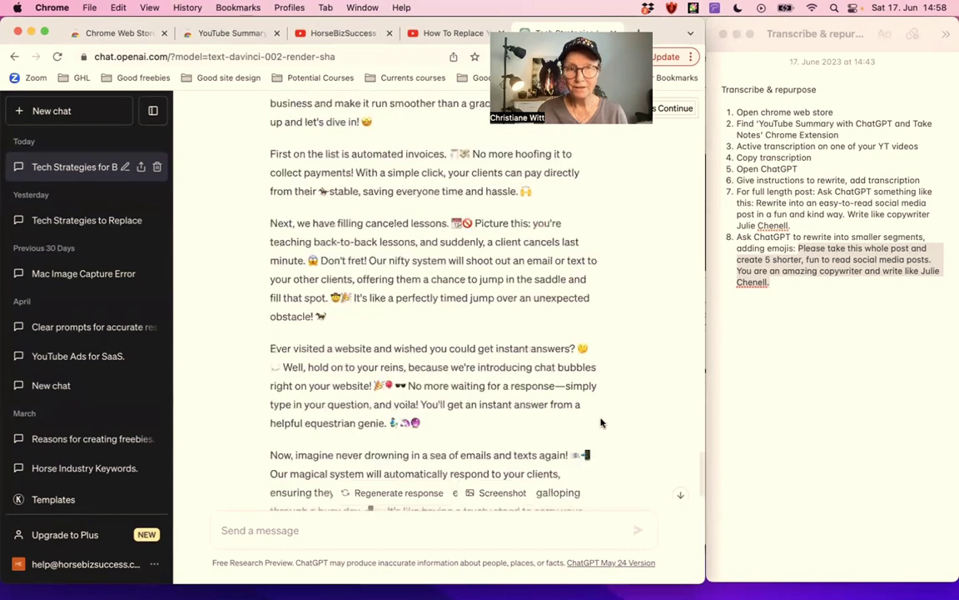
pyautogui.scroll(-12, 600, 423)
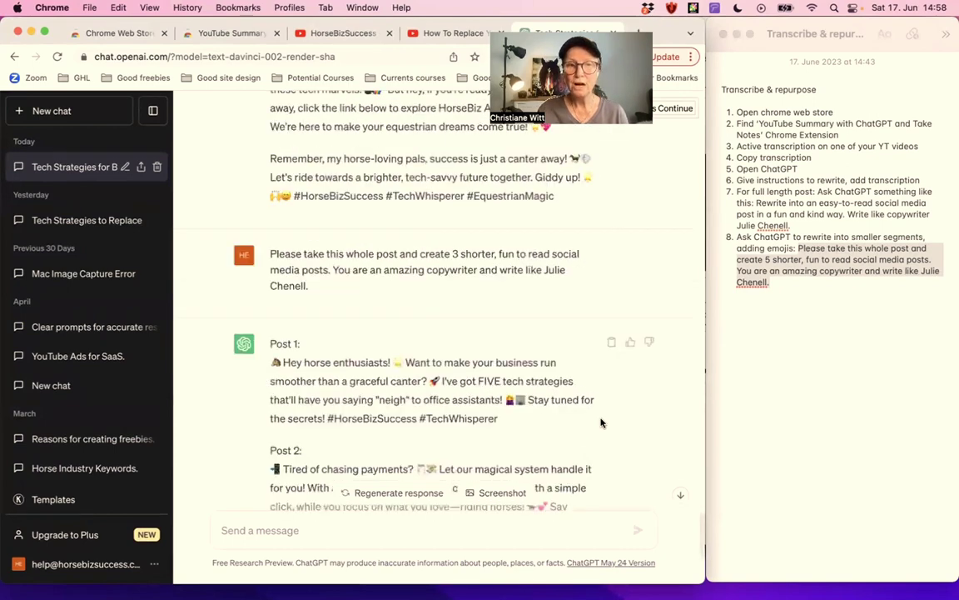
pyautogui.scroll(-5, 601, 423)
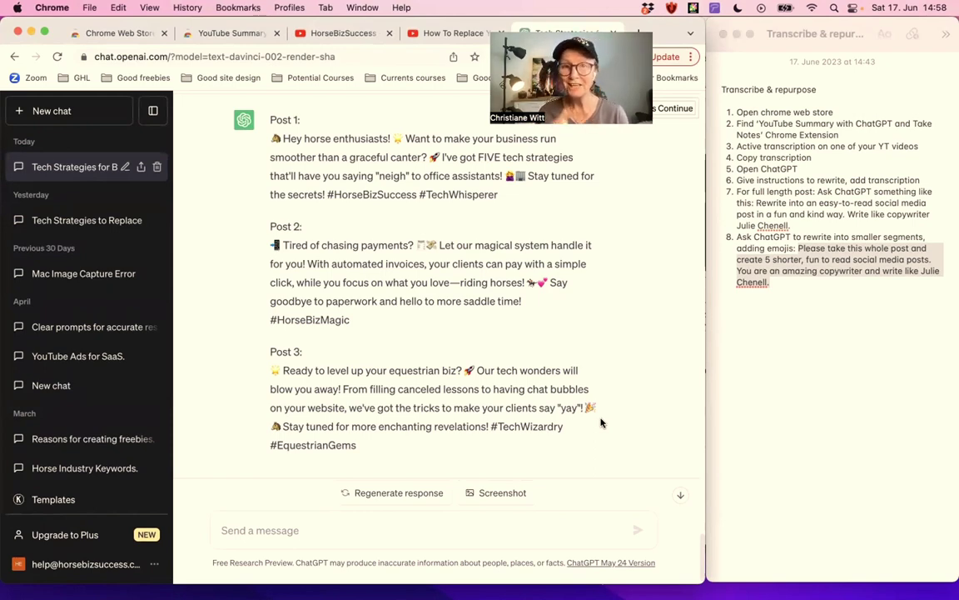
pyautogui.scroll(10, 583, 399)
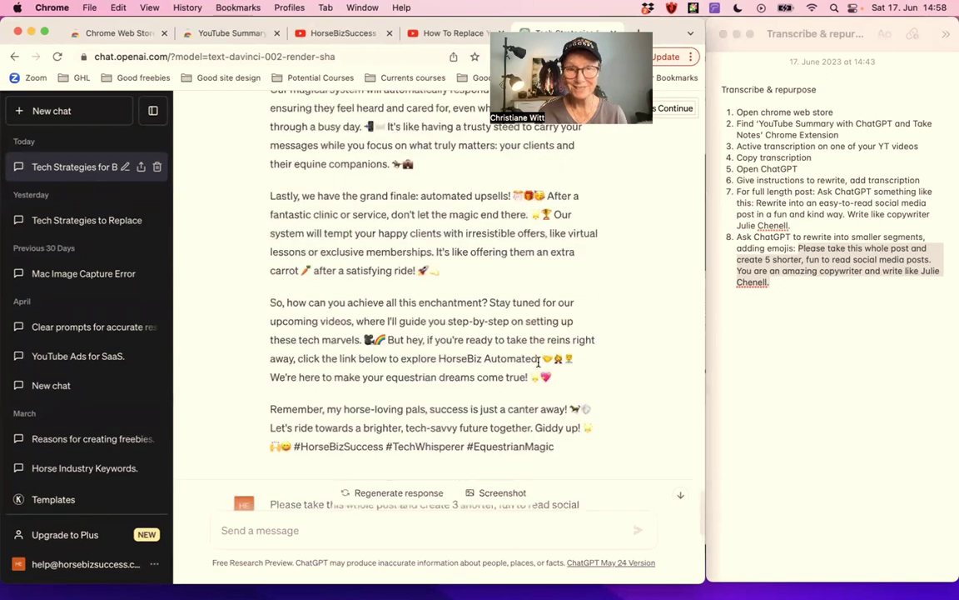
pyautogui.scroll(1, 538, 363)
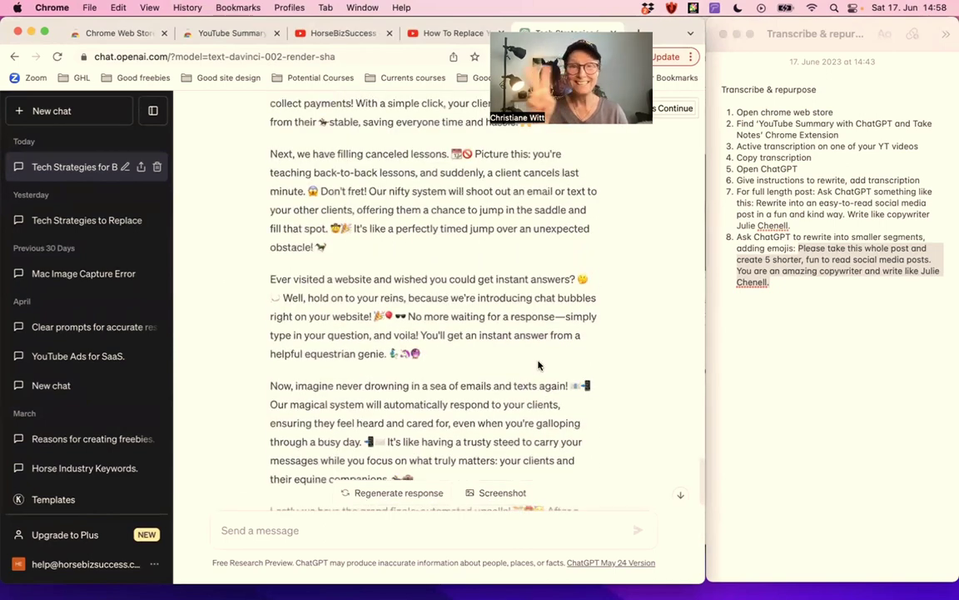
pyautogui.scroll(5, 538, 364)
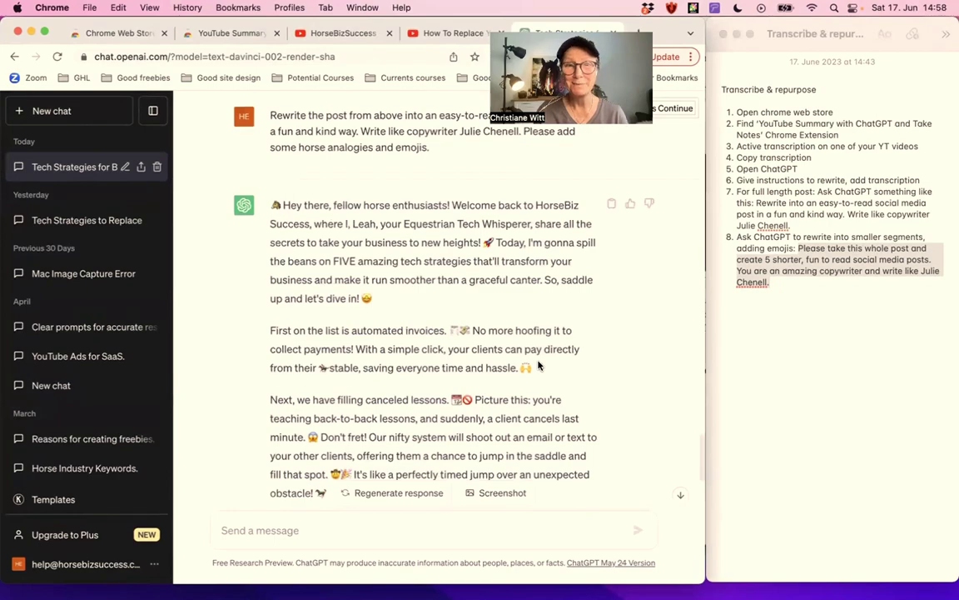
pyautogui.scroll(-2, 538, 364)
pyautogui.scroll(10, 538, 364)
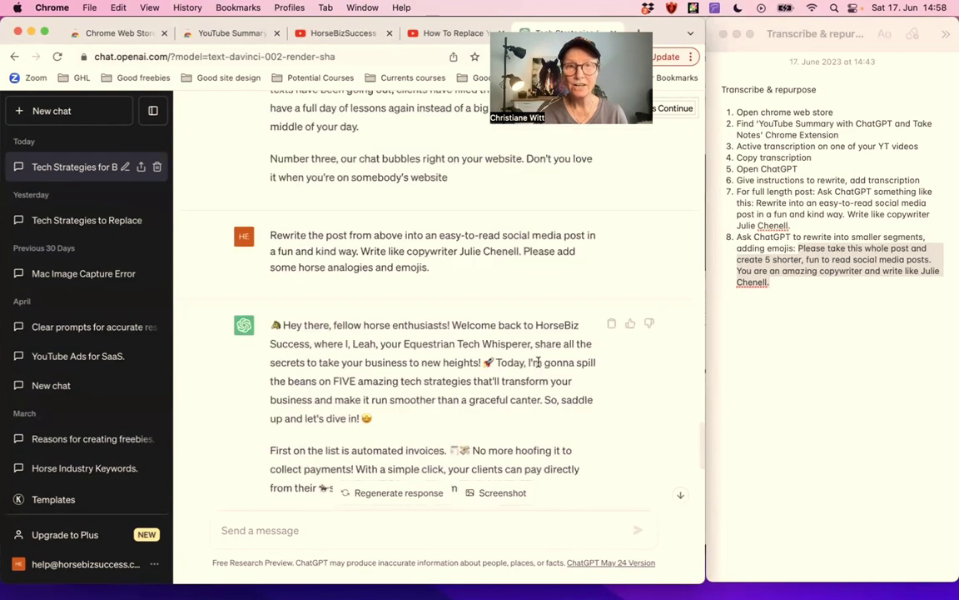
pyautogui.scroll(10, 538, 364)
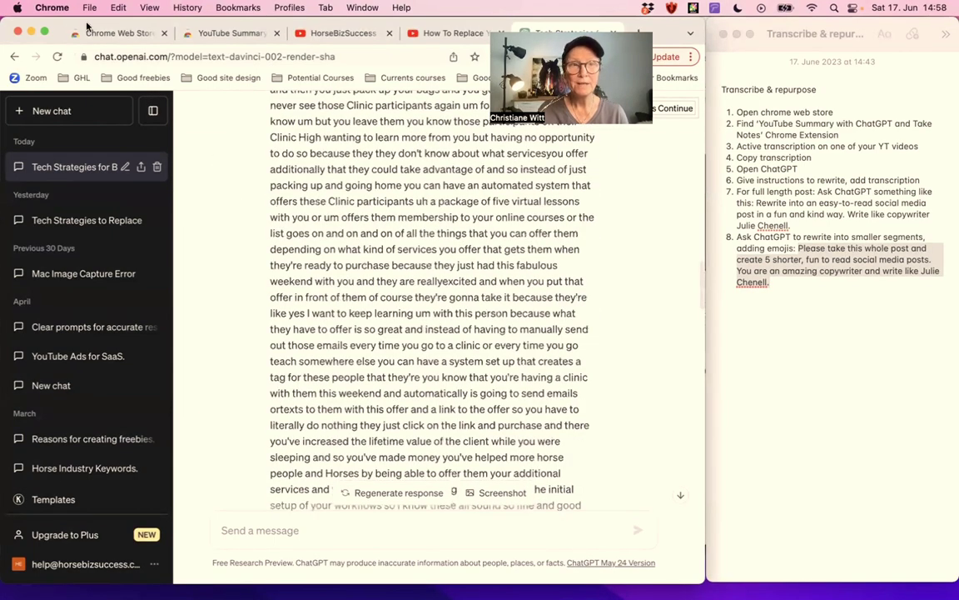
# Look over the YouTube Summary with ChatGPT extension listing, then switch to the HorseBizSuccess channel.
pyautogui.click(124, 35)
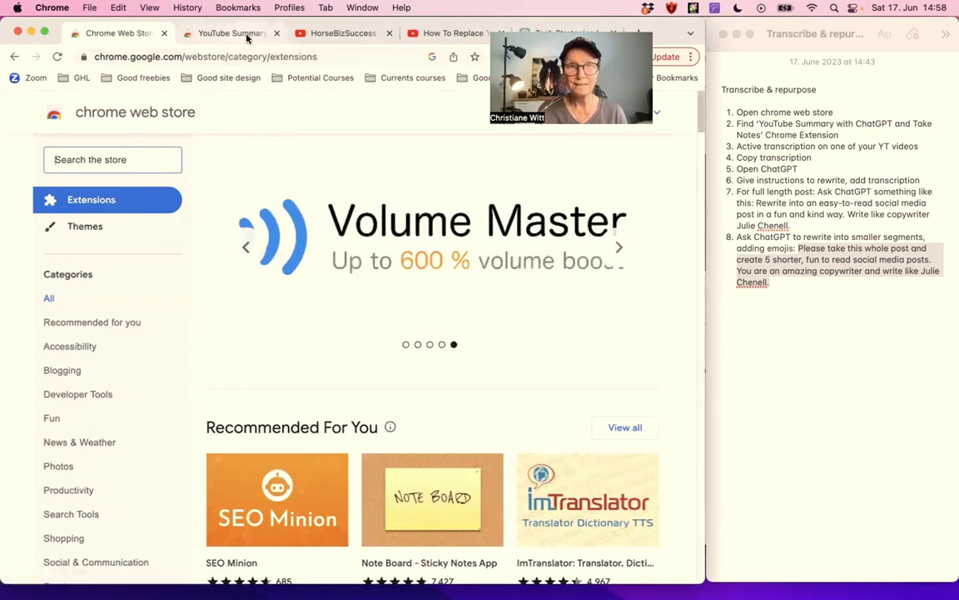
pyautogui.click(223, 32)
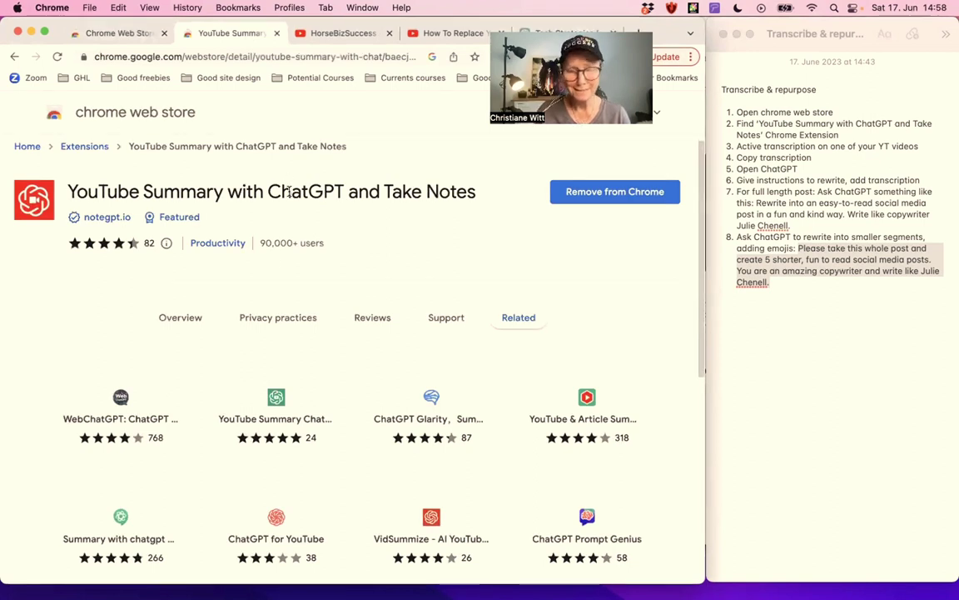
pyautogui.click(340, 34)
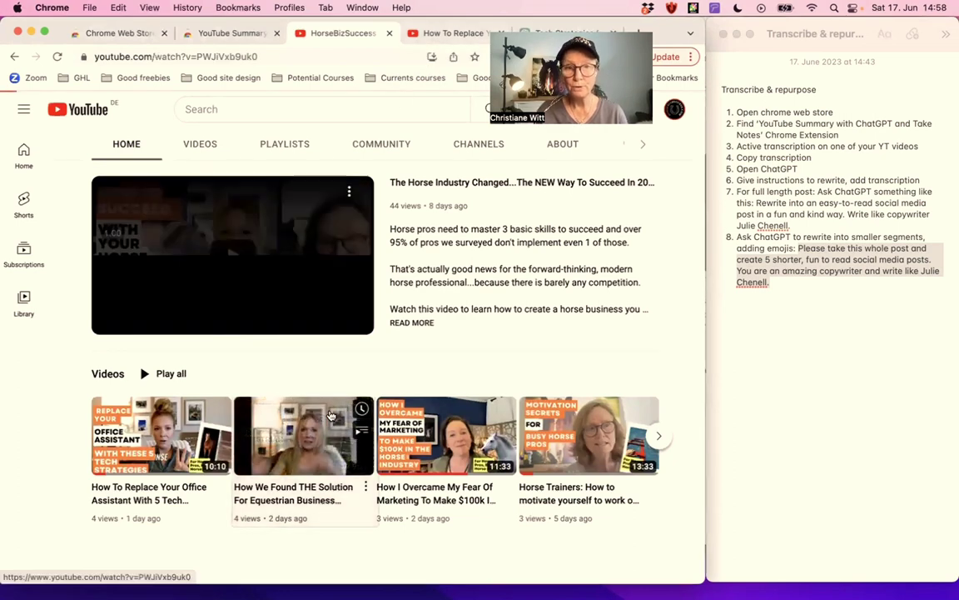
# Open the 'How We Found THE Solution For Equestrian Business Woes' video and pause it.
pyautogui.click(327, 413)
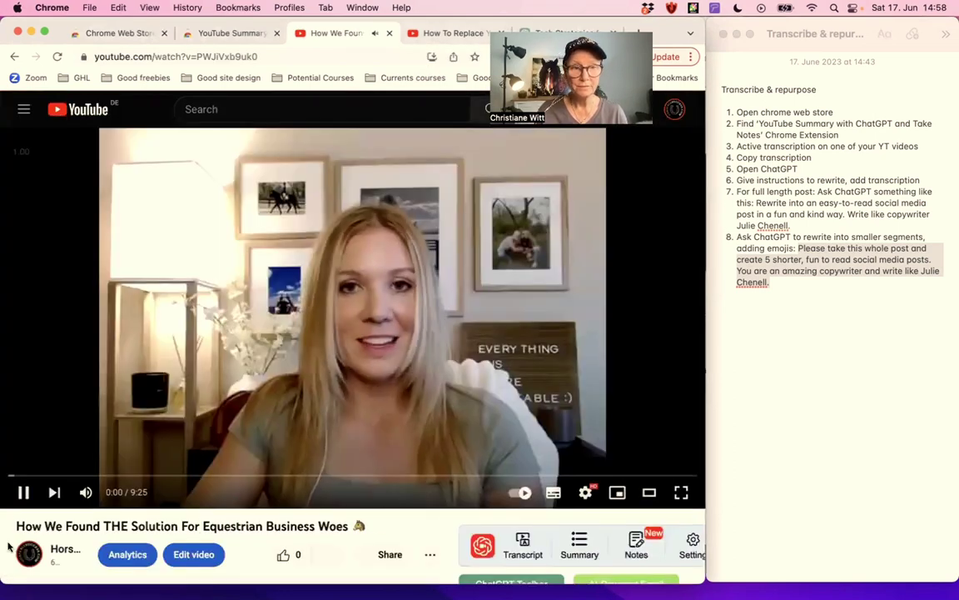
pyautogui.click(23, 493)
pyautogui.scroll(-5, 232, 379)
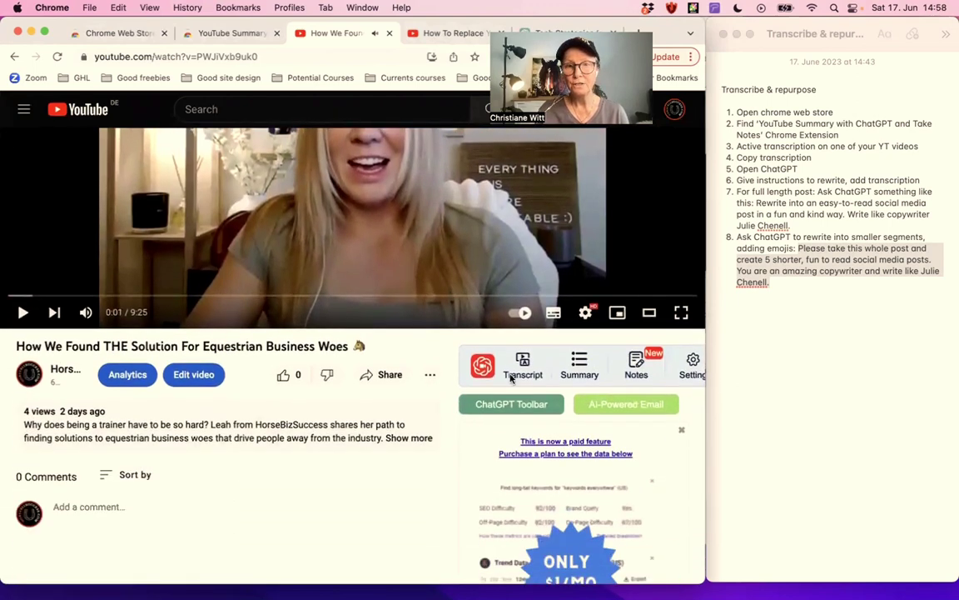
pyautogui.scroll(-2, 617, 450)
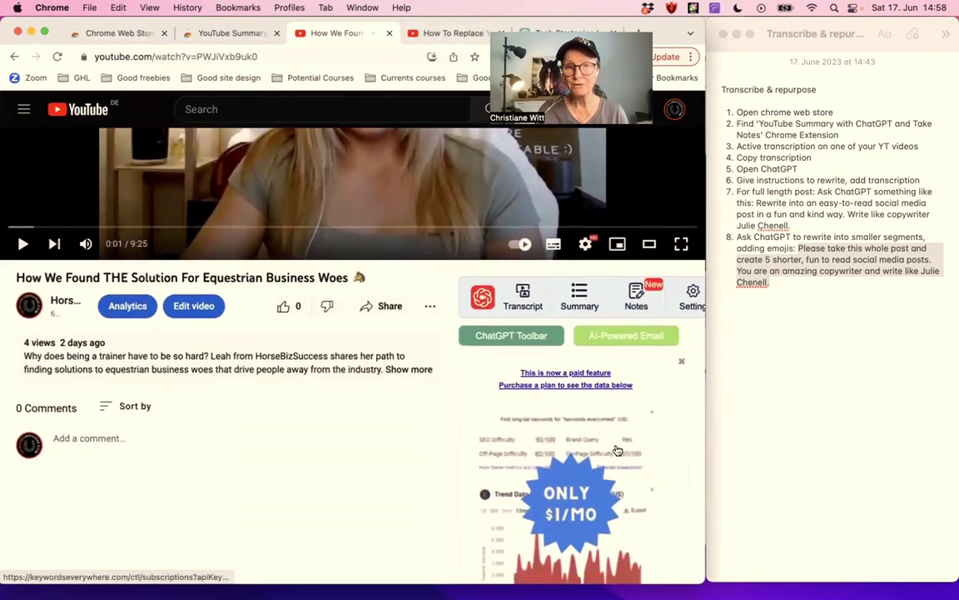
pyautogui.scroll(1, 617, 450)
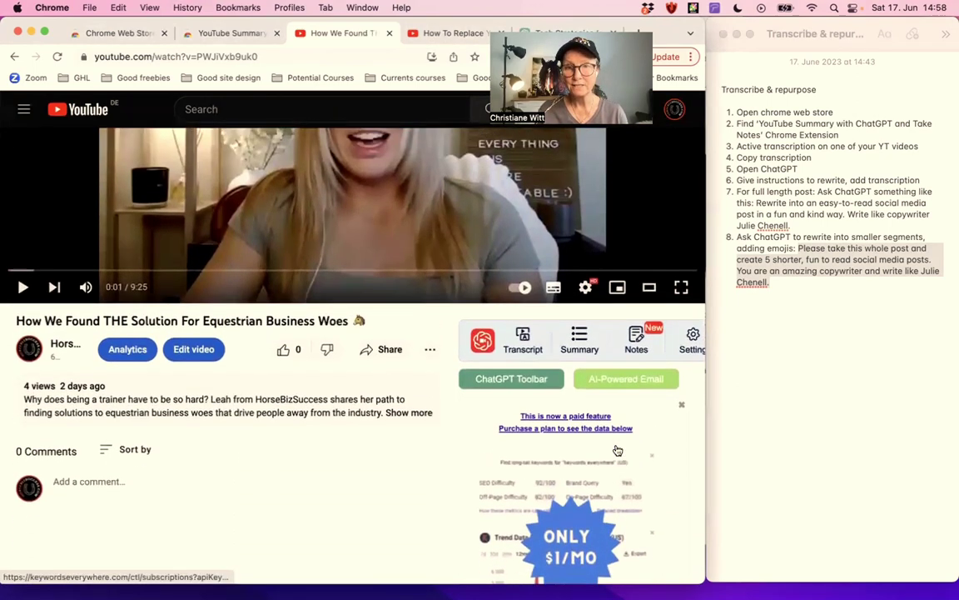
# Show the video's auto-generated English transcript in the extension panel, widened for reading.
pyautogui.click(515, 353)
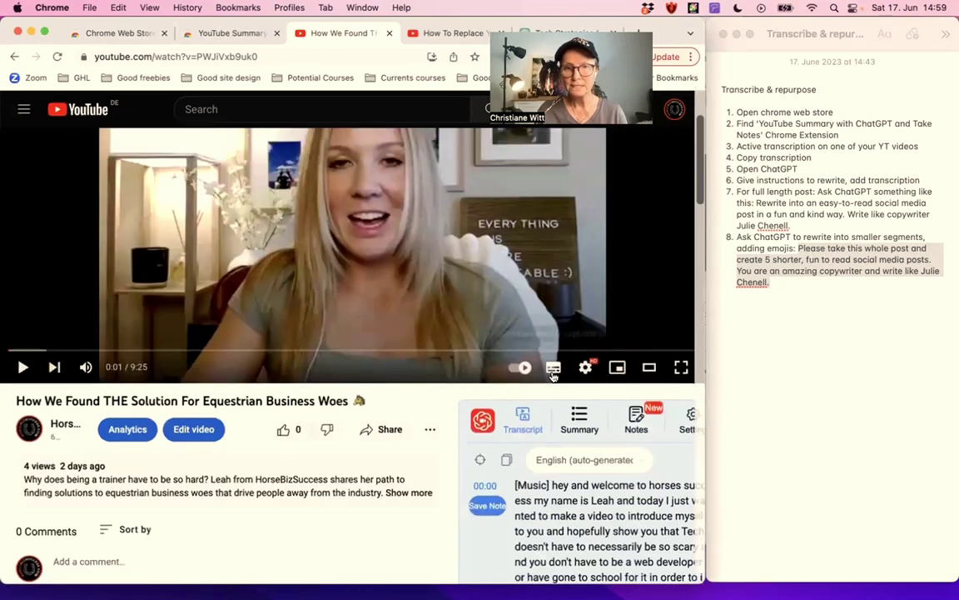
pyautogui.scroll(-2, 648, 418)
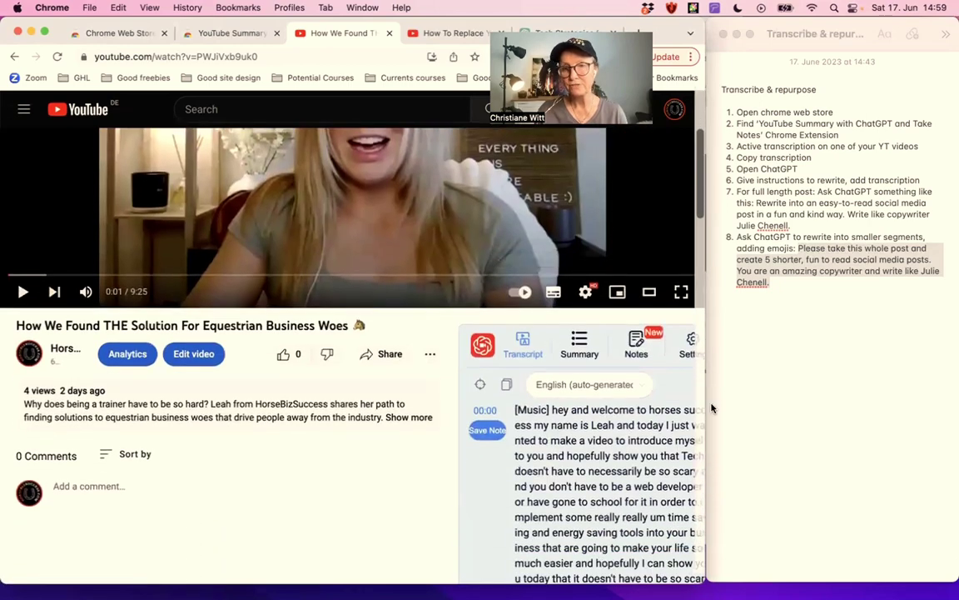
pyautogui.moveTo(747, 404); pyautogui.dragTo(834, 407)
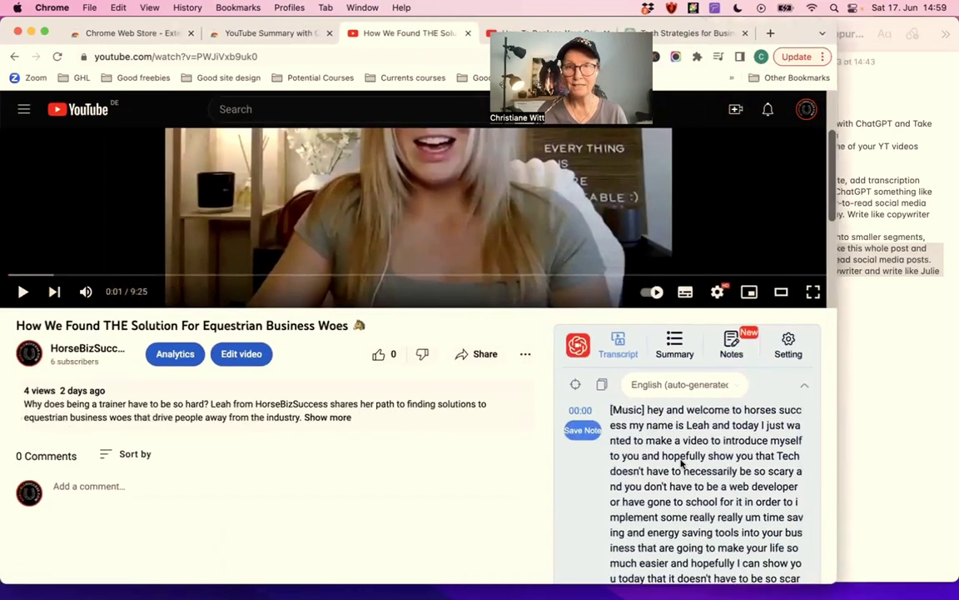
pyautogui.scroll(-3, 681, 464)
pyautogui.scroll(-12, 622, 317)
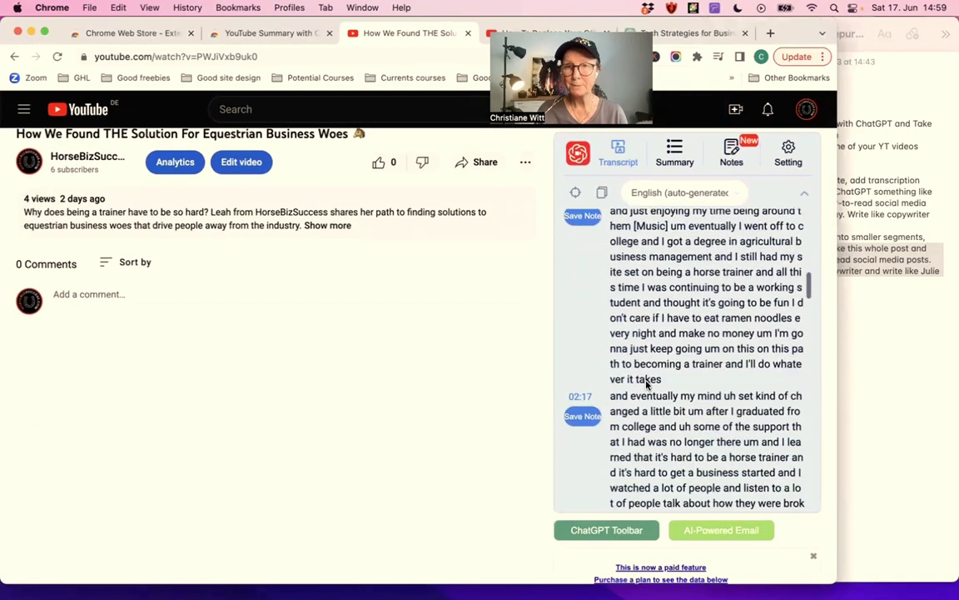
pyautogui.scroll(15, 647, 385)
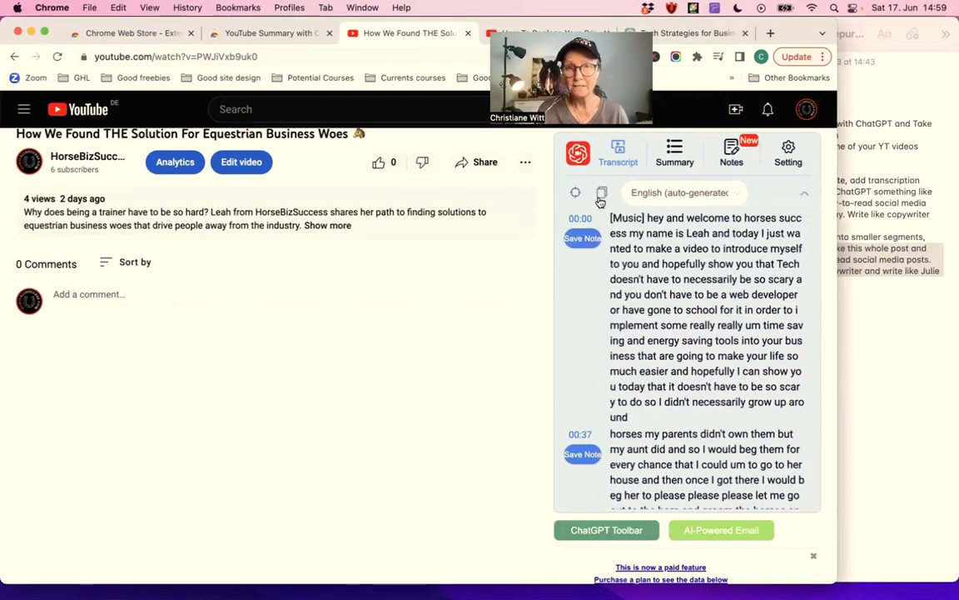
# Return to the 'Tech Strategies' chat and scroll down to the three posts ending #TechWizardry #EquestrianGems.
pyautogui.click(653, 33)
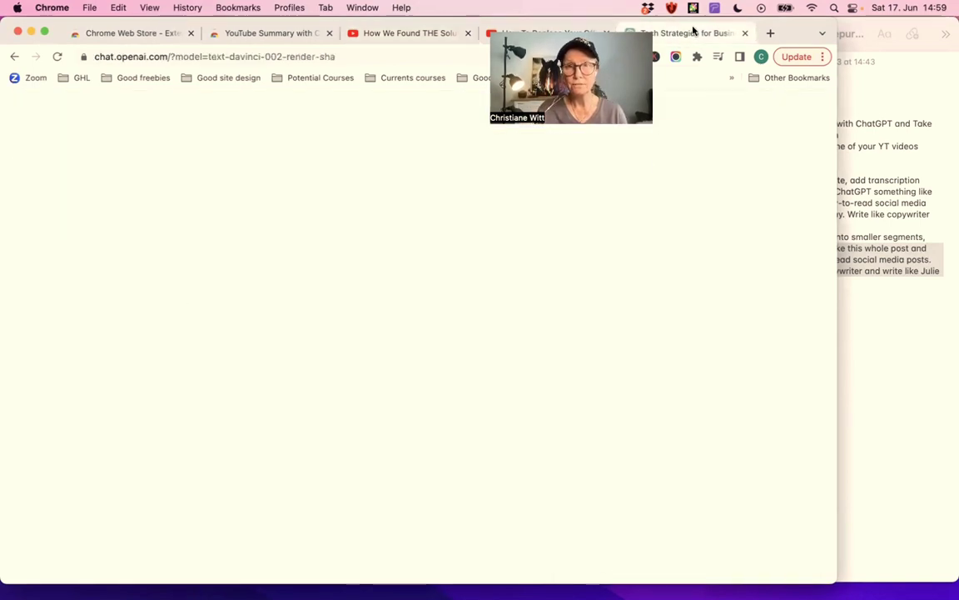
pyautogui.scroll(10, 316, 315)
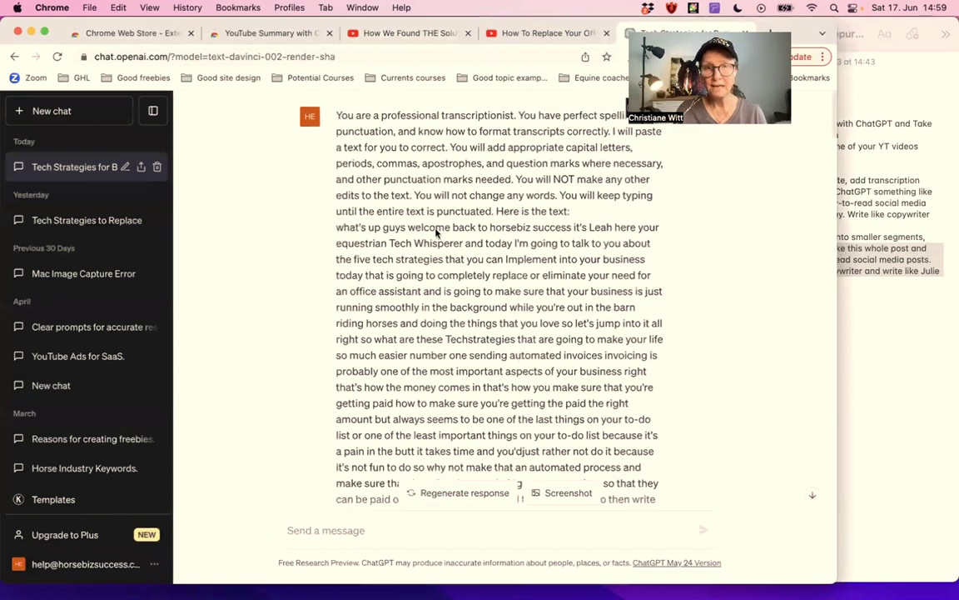
pyautogui.scroll(-2, 466, 333)
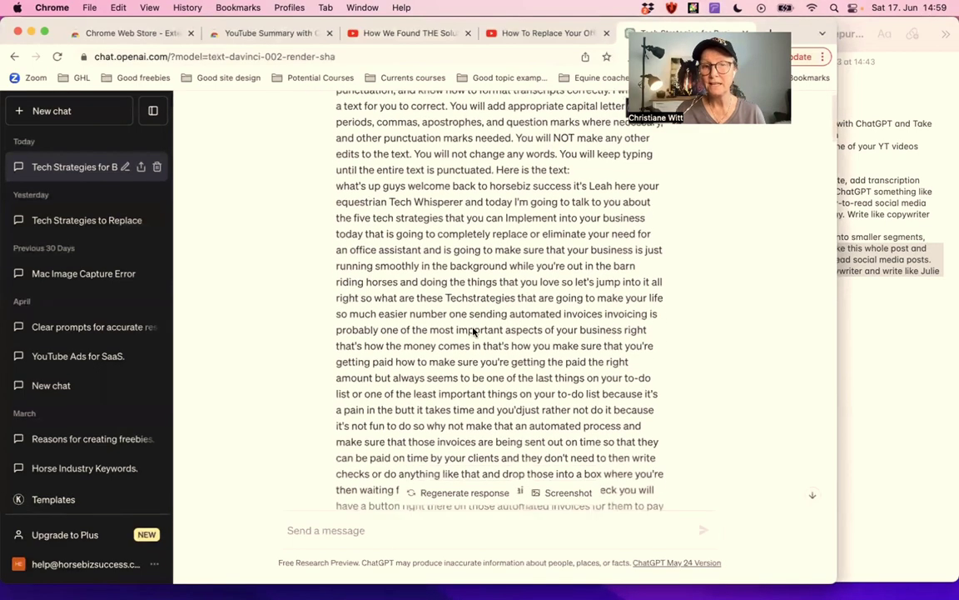
pyautogui.scroll(-15, 473, 332)
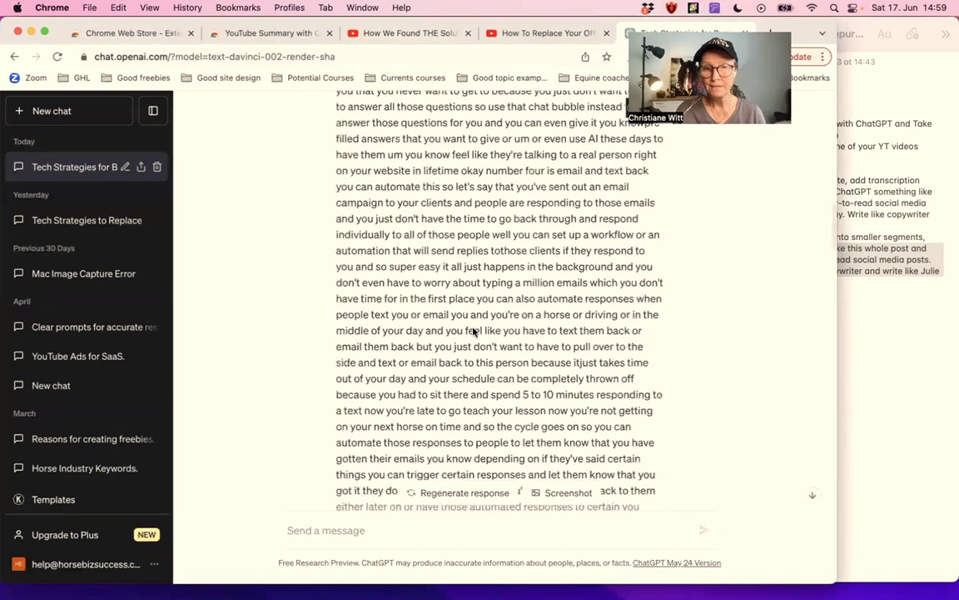
pyautogui.scroll(-12, 472, 332)
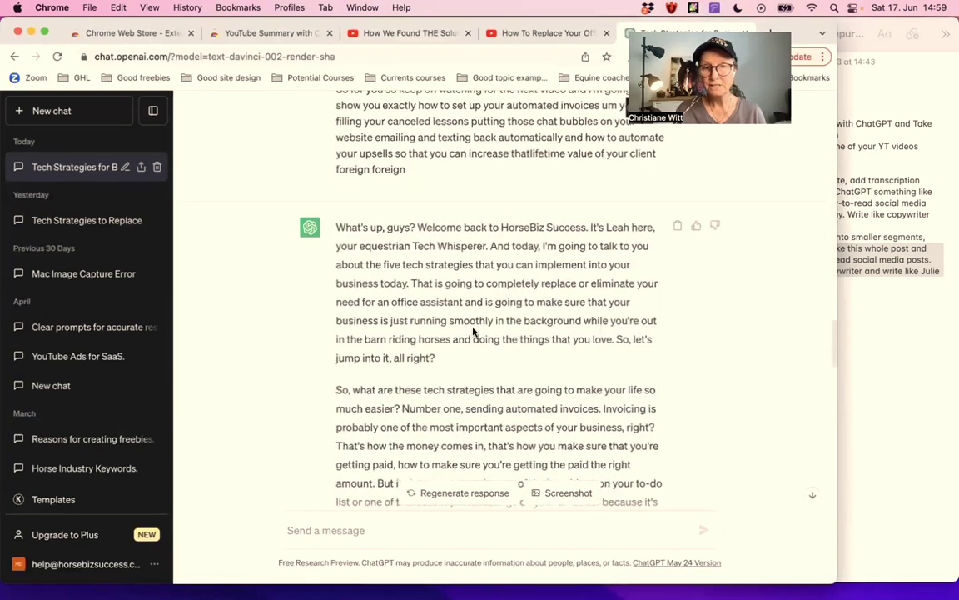
pyautogui.scroll(-3, 473, 331)
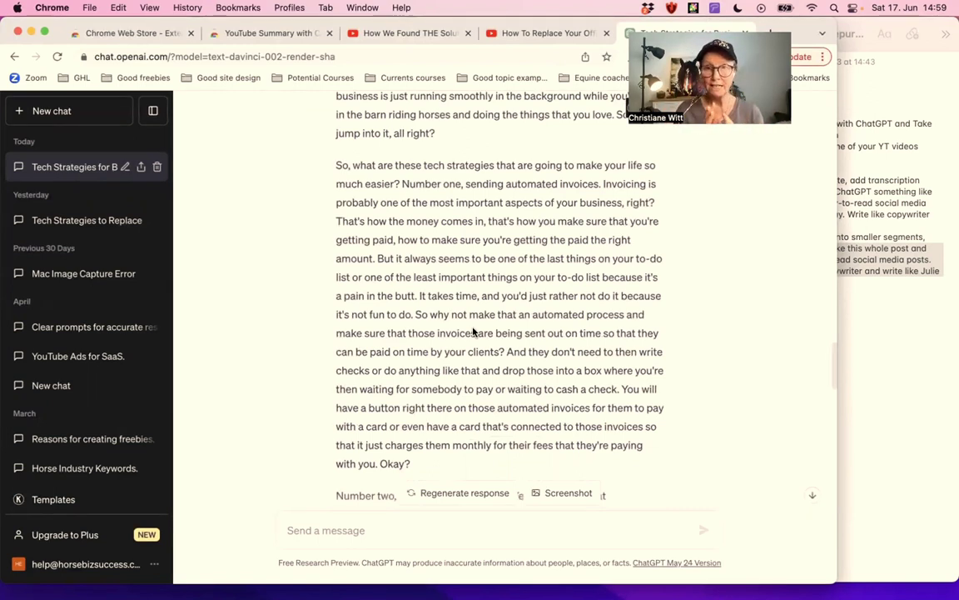
pyautogui.scroll(-15, 473, 332)
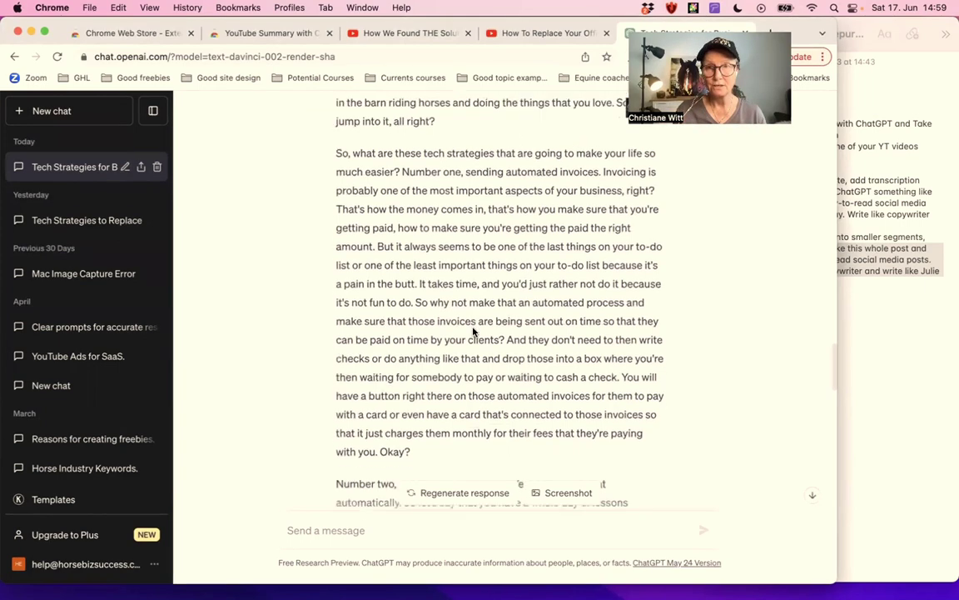
pyautogui.scroll(-2, 473, 332)
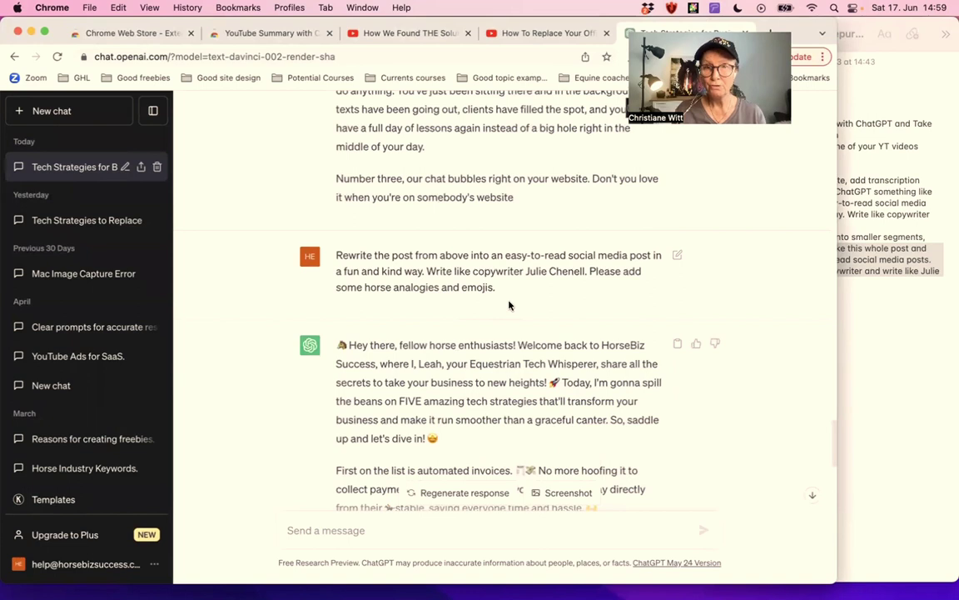
pyautogui.scroll(-5, 510, 306)
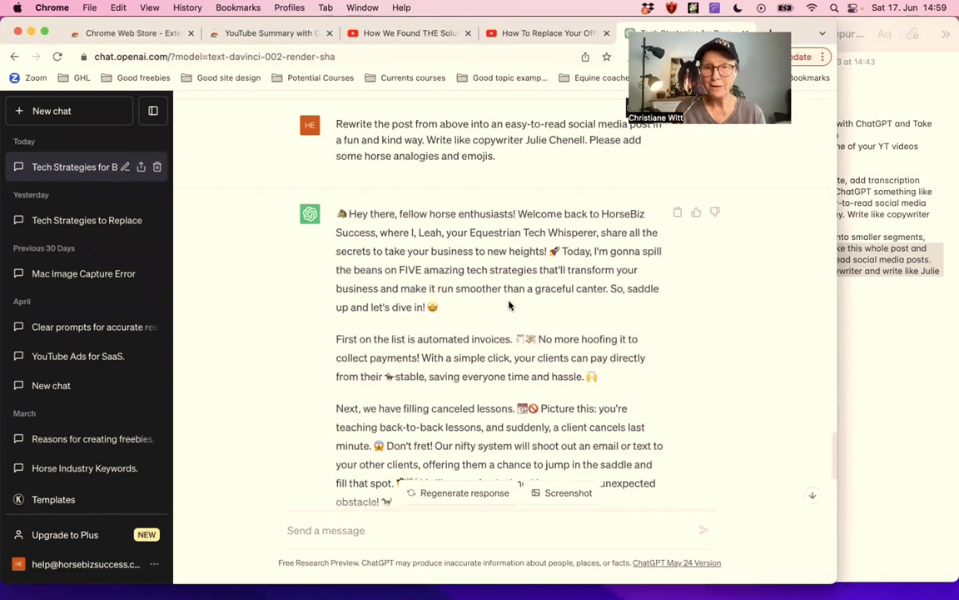
pyautogui.scroll(-20, 510, 306)
pyautogui.scroll(-8, 510, 305)
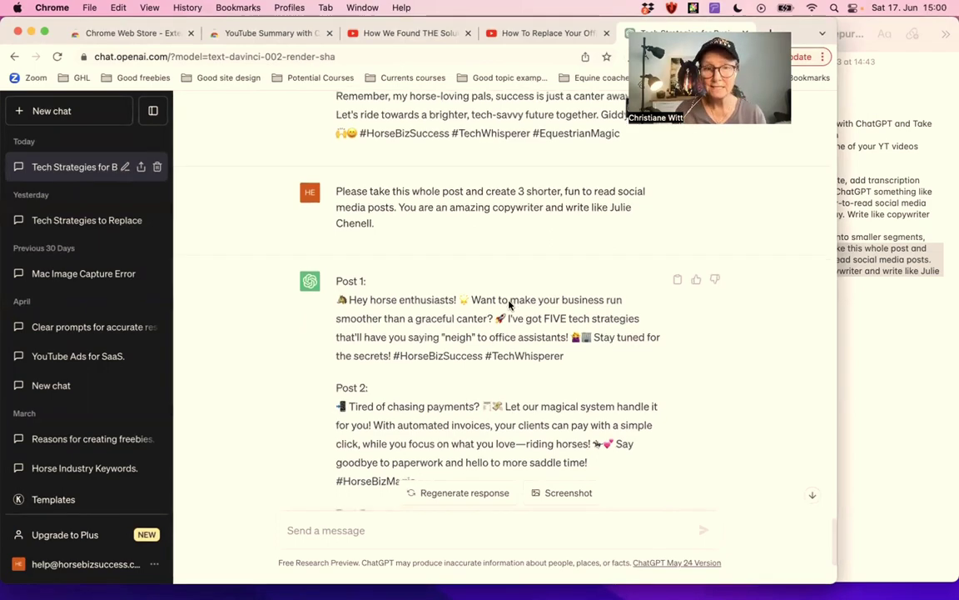
pyautogui.scroll(-6, 510, 306)
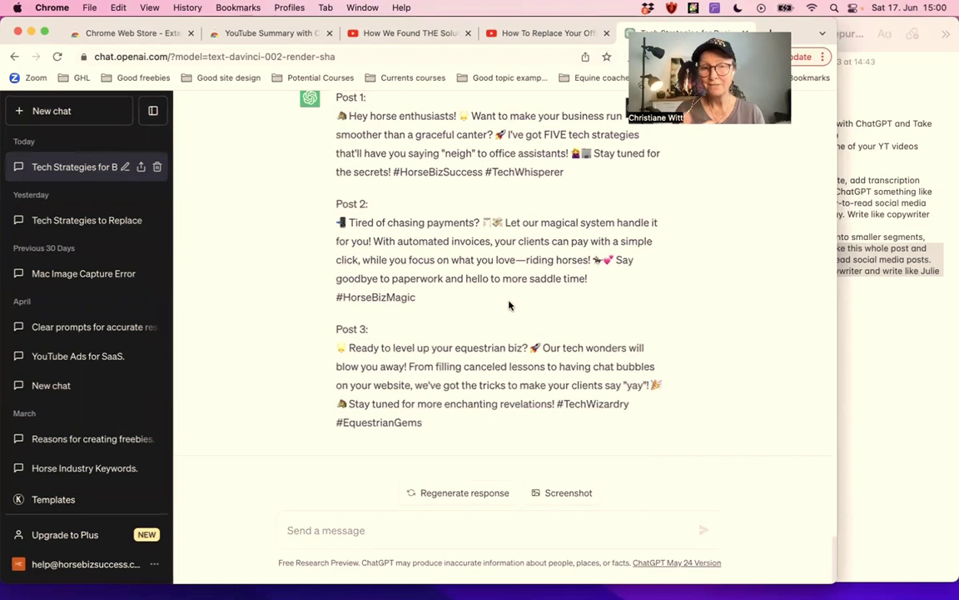